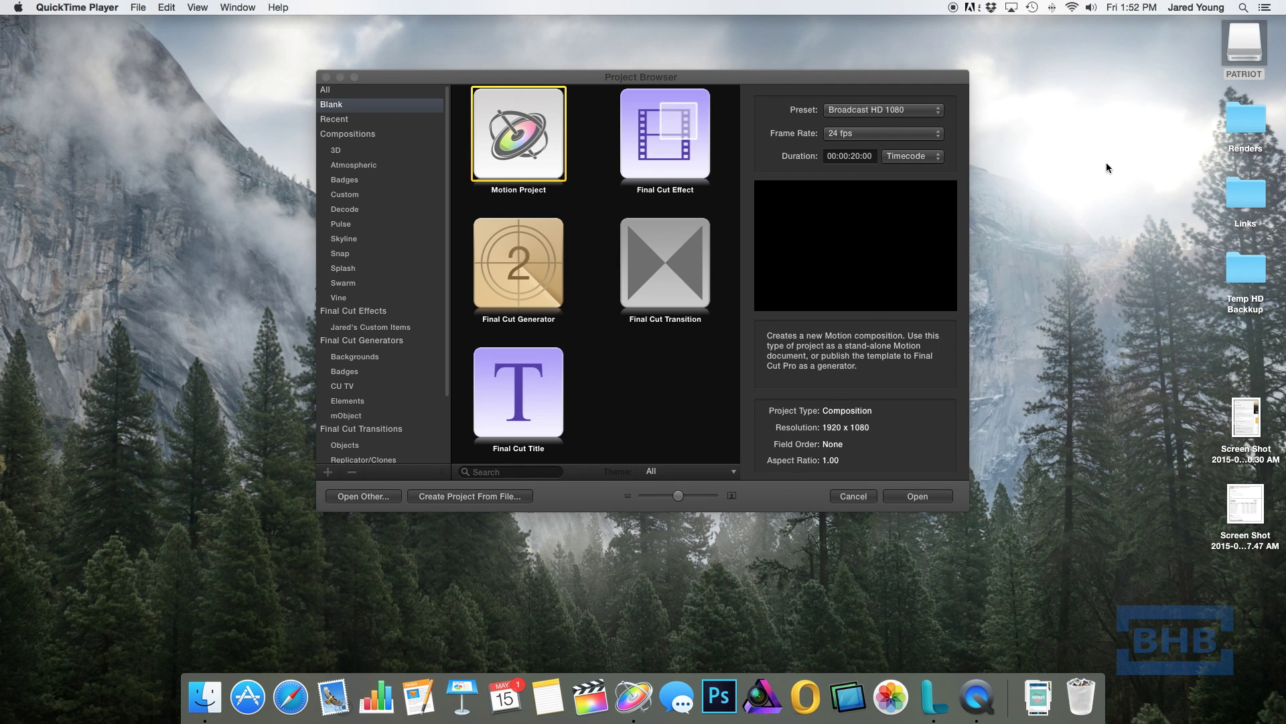
# Step: Create a blank 1920x1080, 24 fps Motion project and fit the canvas to the window
pyautogui.click(919, 499)
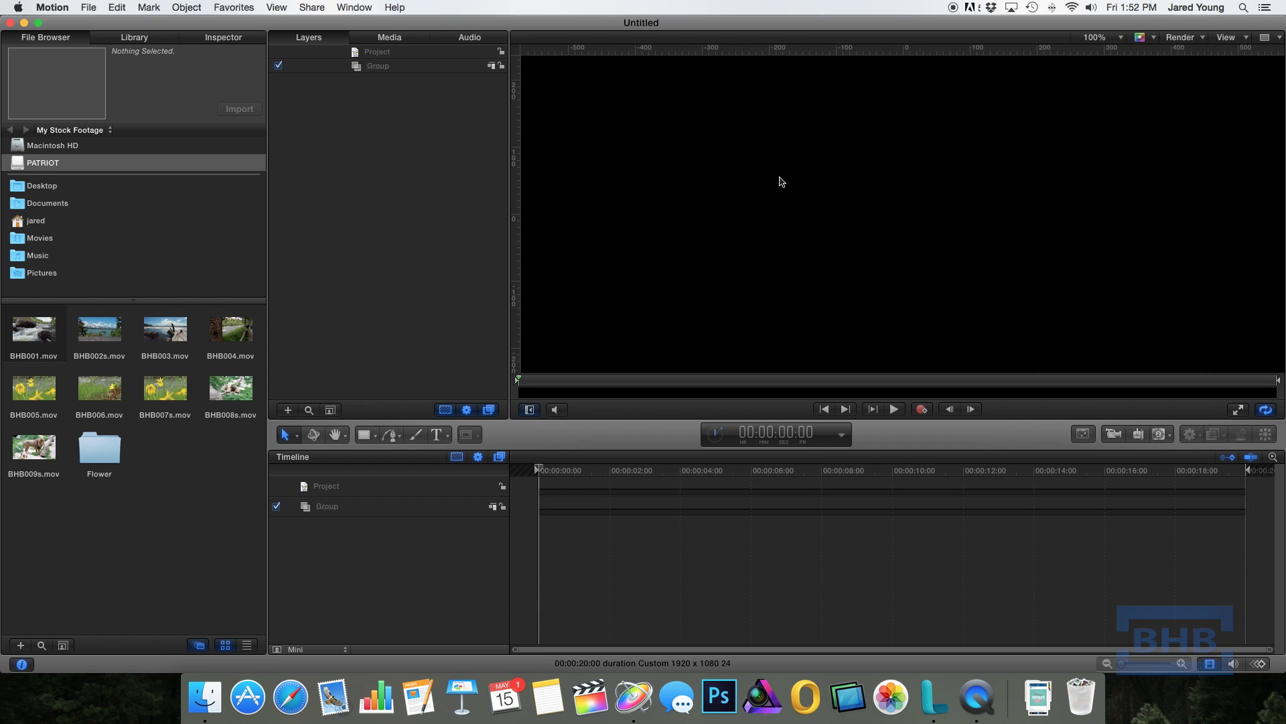
pyautogui.hotkey('shift', 'z')
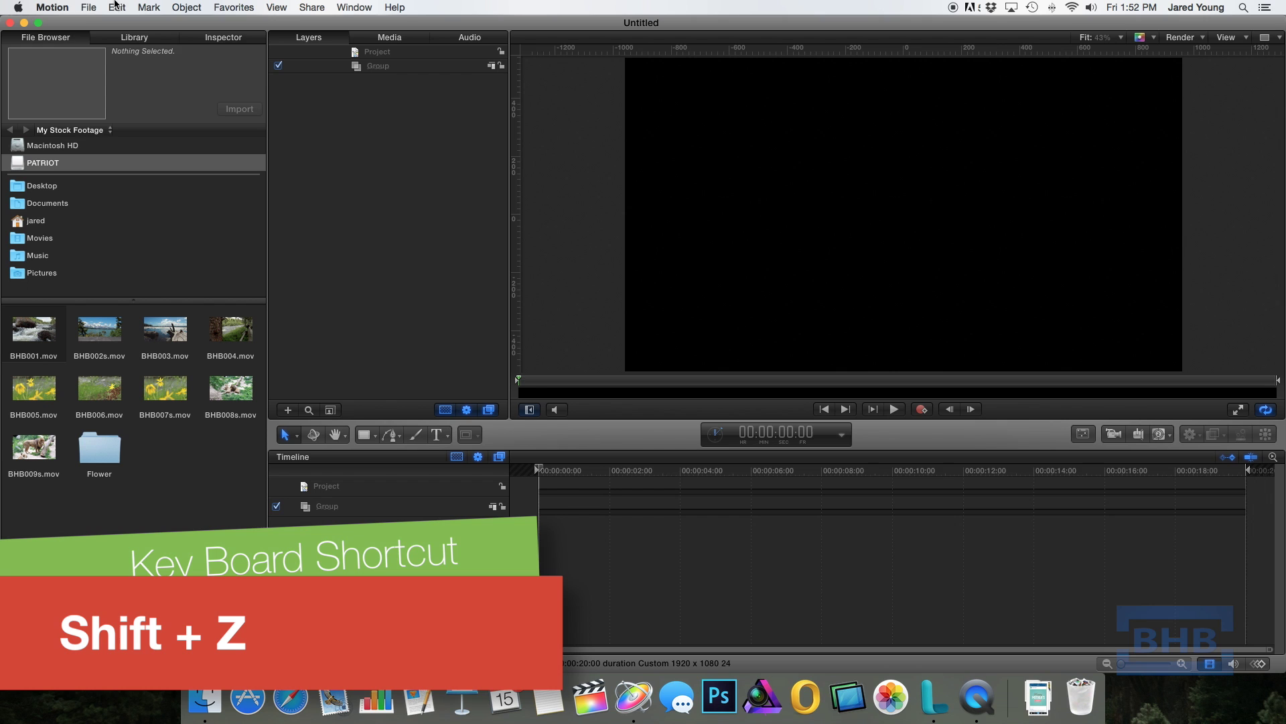
# Step: Save the project as 'Glass' in the Glass Effect folder with Collect Media set to Copy to Folder
pyautogui.click(88, 8)
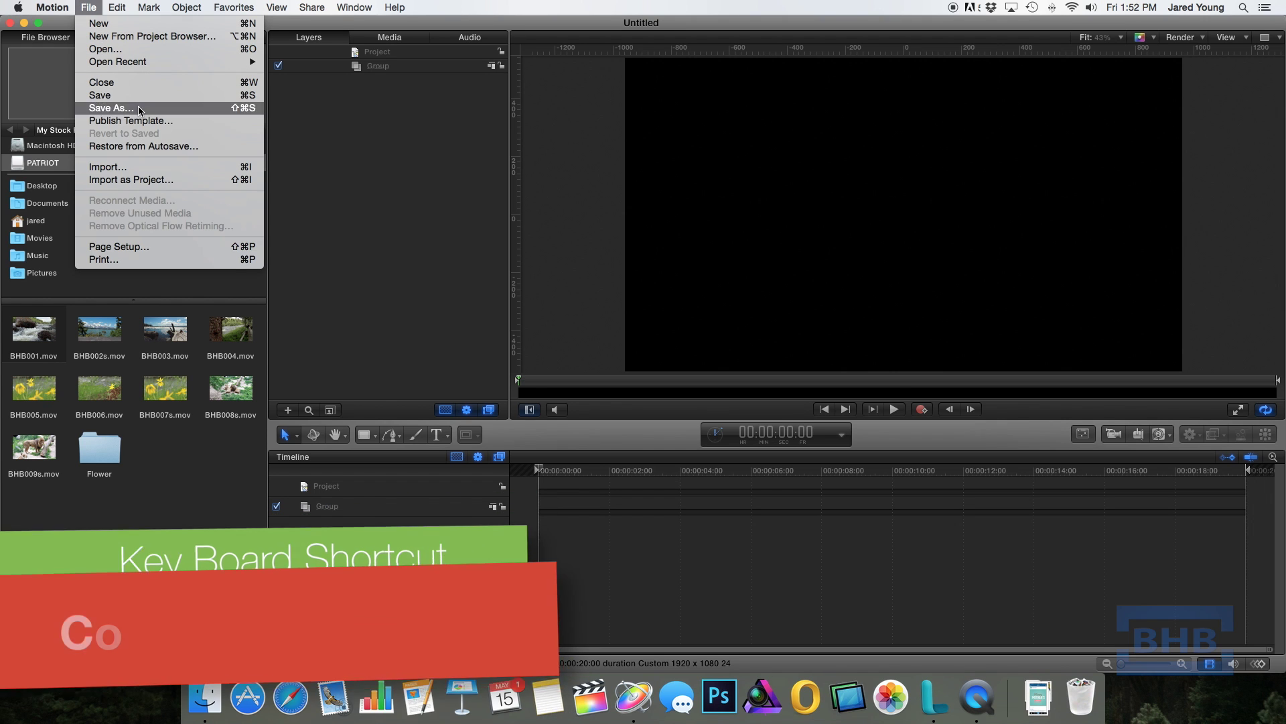
pyautogui.press('super+s')
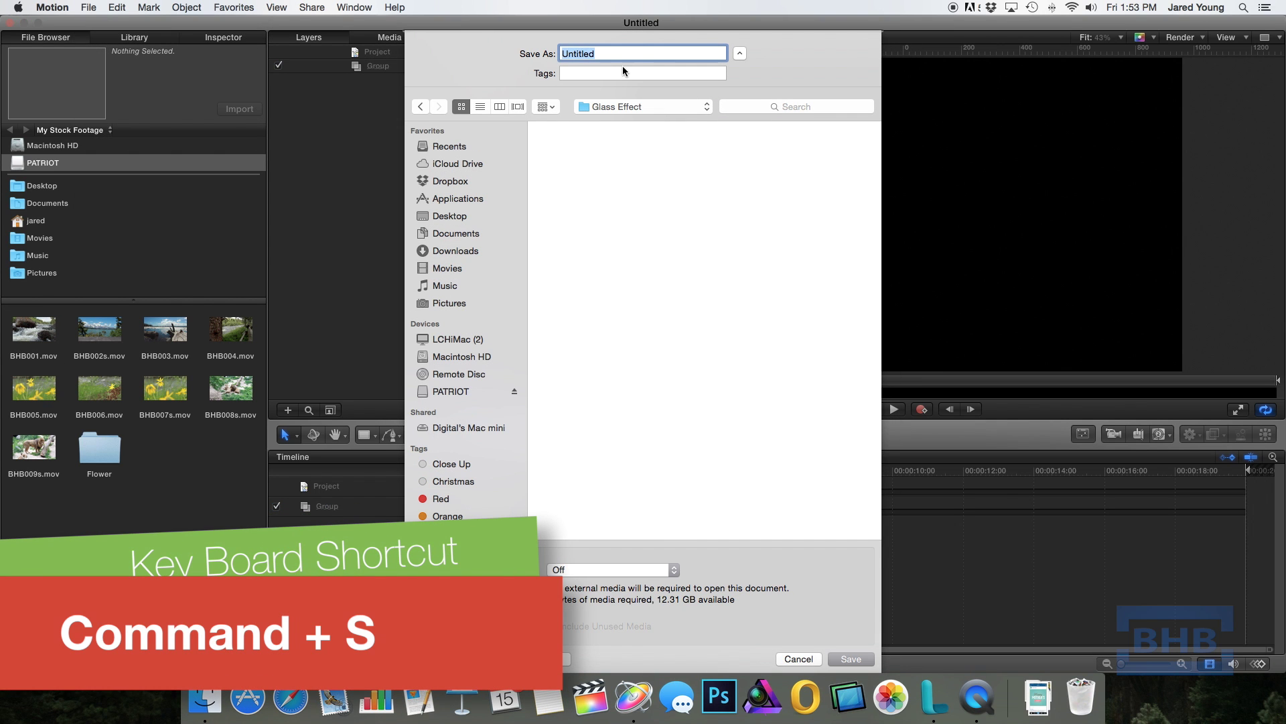
pyautogui.write('Glass')
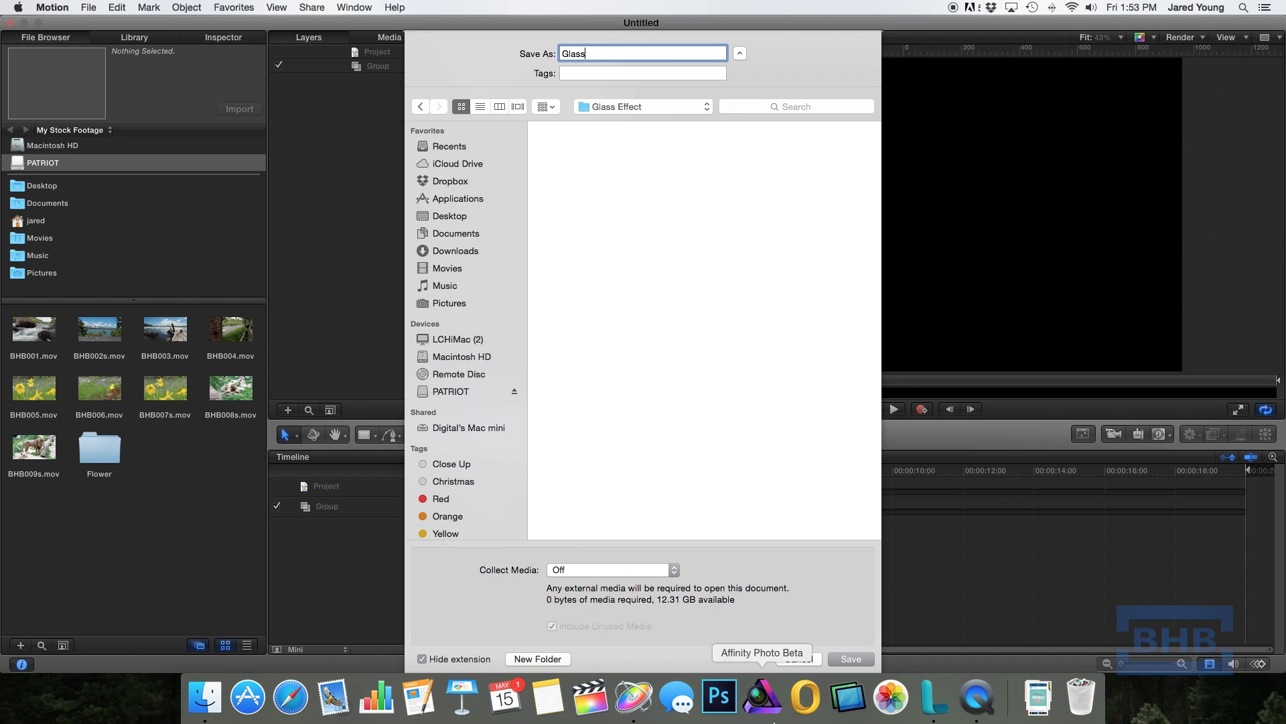
pyautogui.click(674, 569)
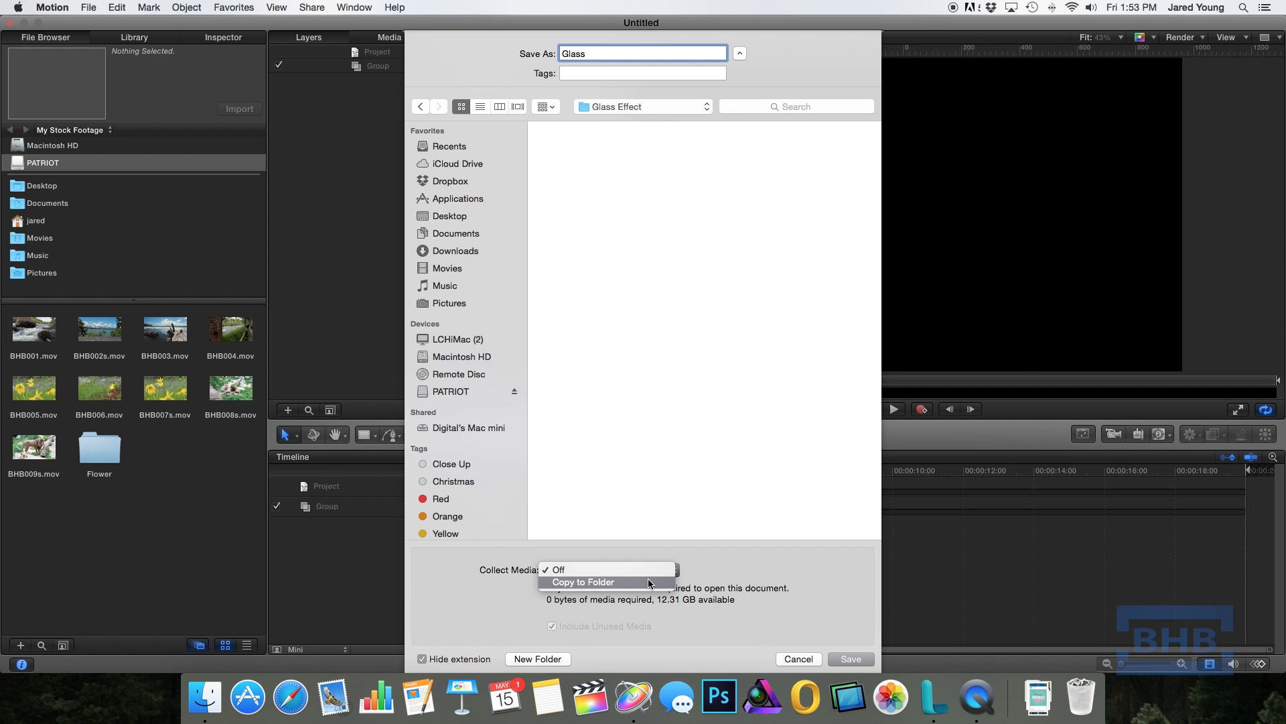
pyautogui.click(648, 582)
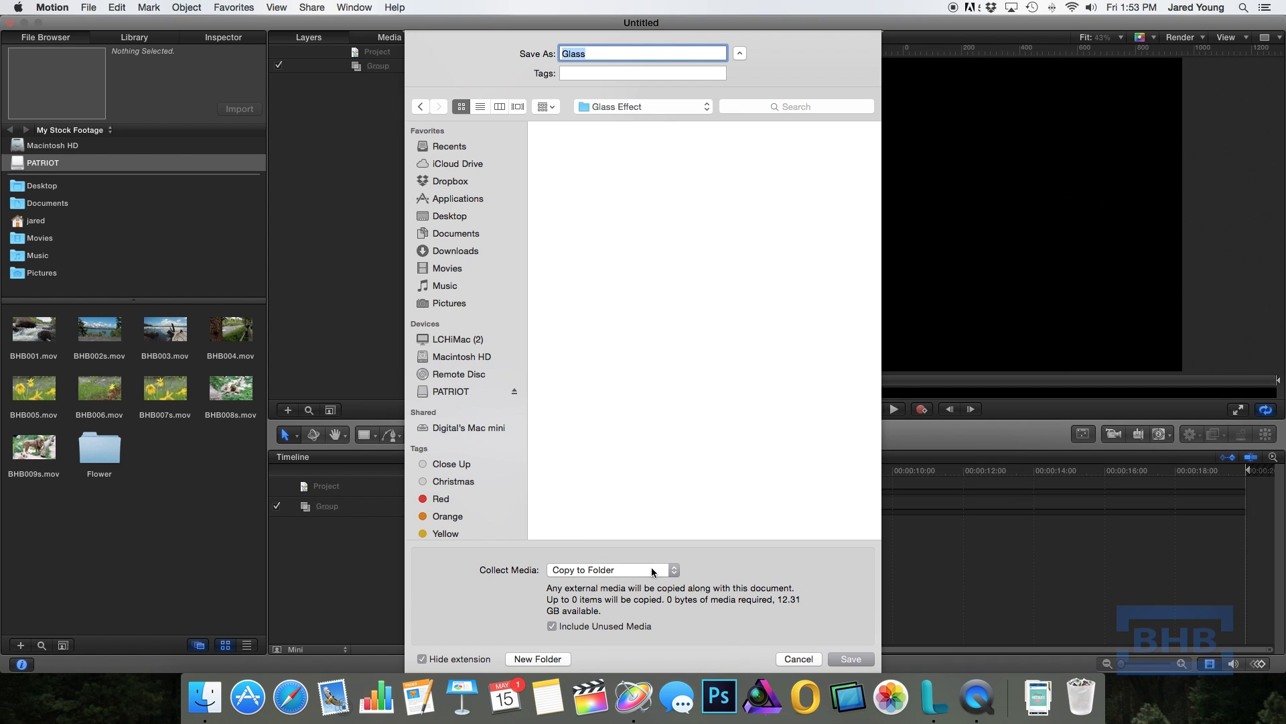
pyautogui.click(851, 659)
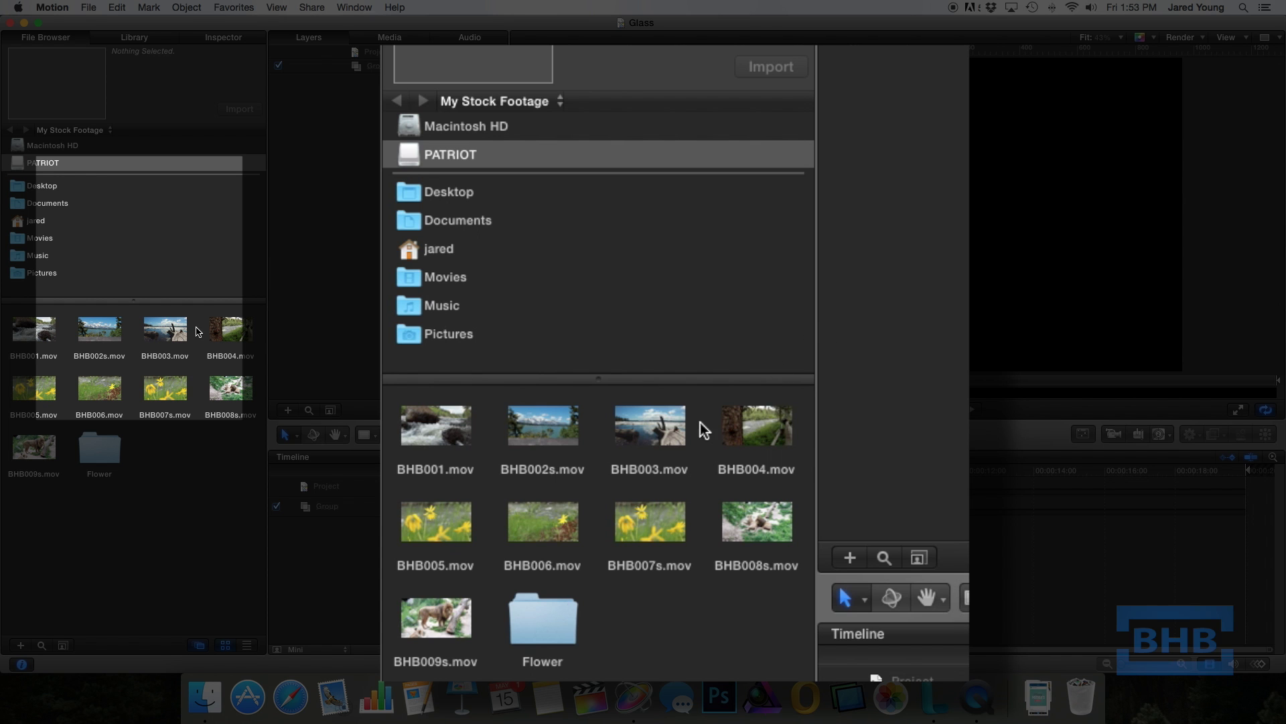
# Step: Import BHB001.mov and rename its group to 'BG Group'
pyautogui.click(30, 328)
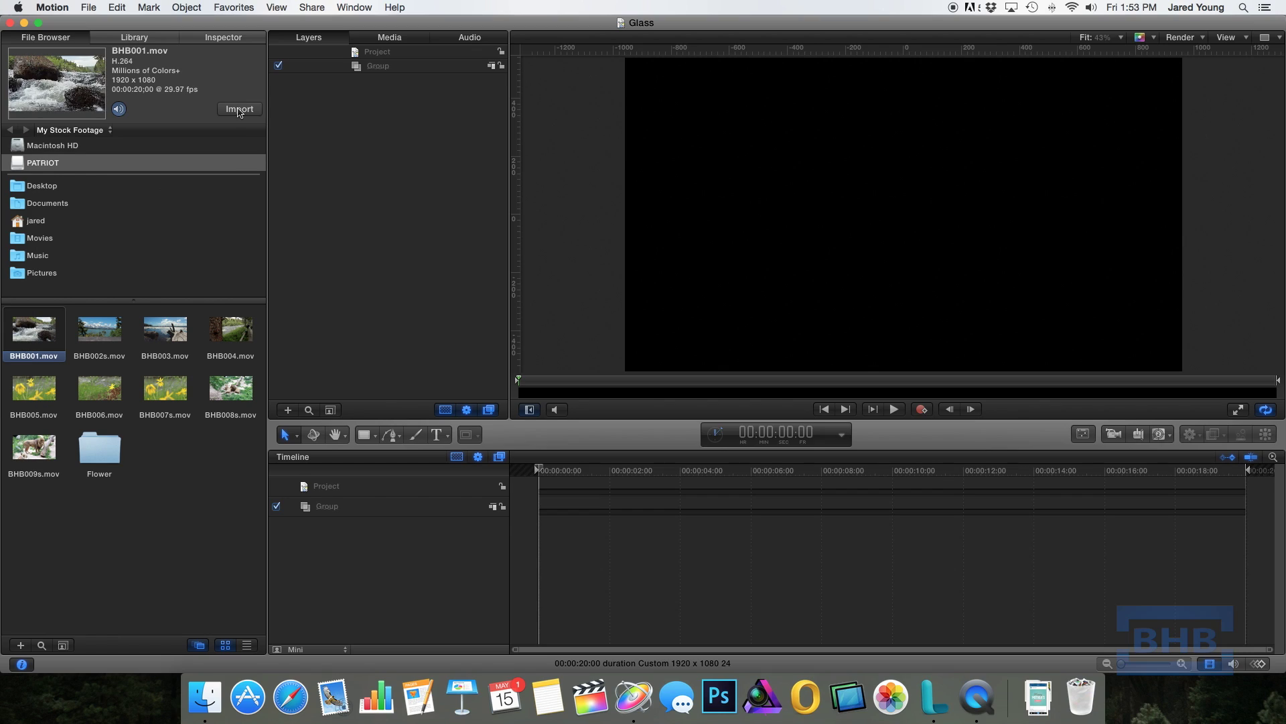
pyautogui.click(240, 108)
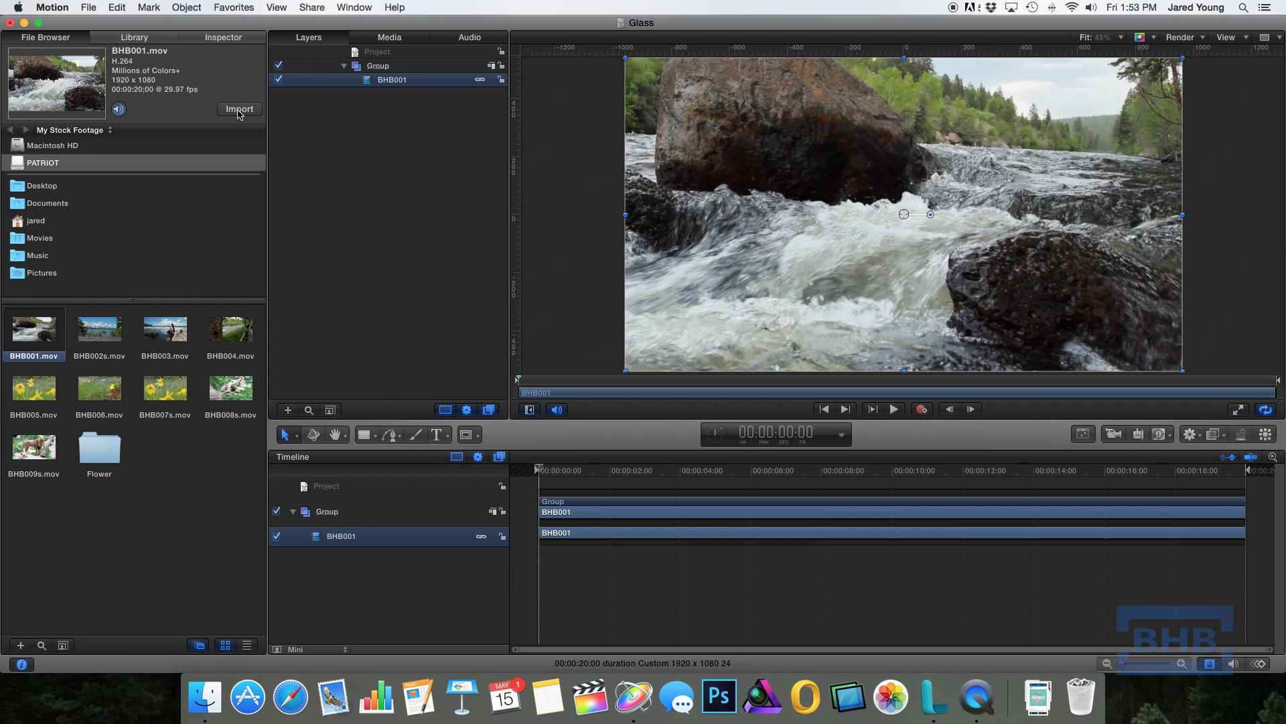
pyautogui.click(369, 67)
pyautogui.click(378, 67)
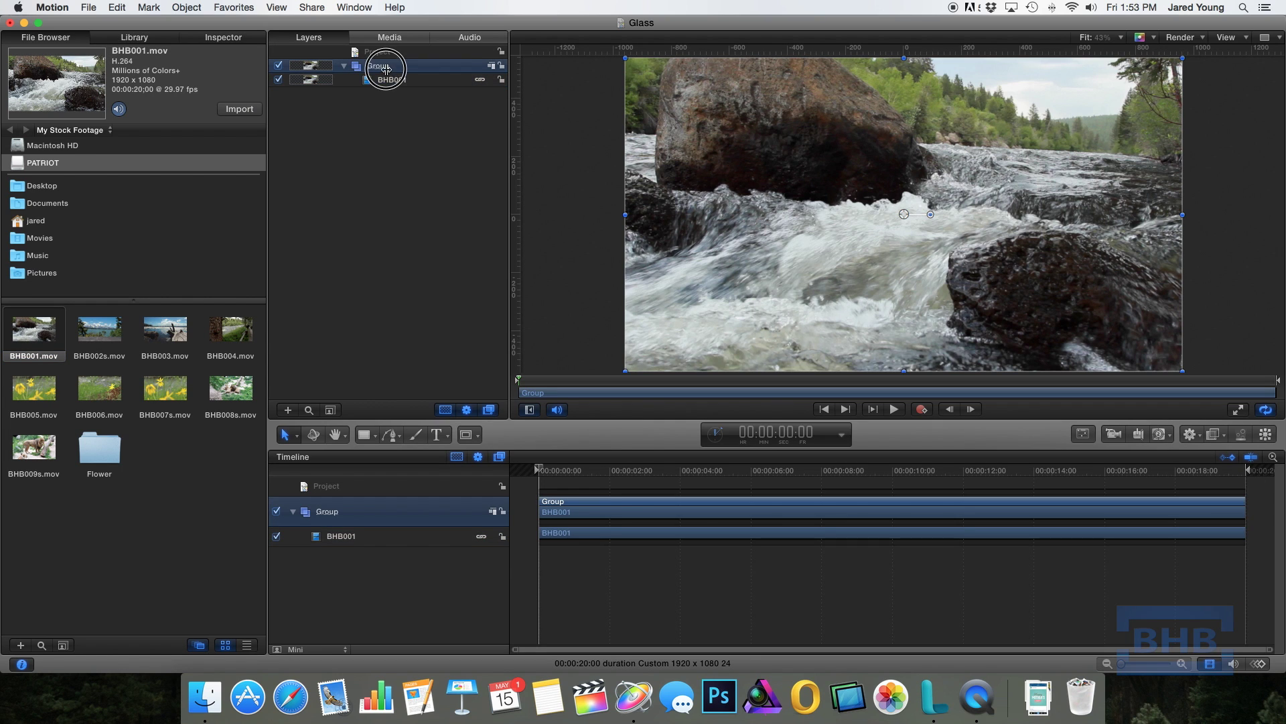
pyautogui.write('BG')
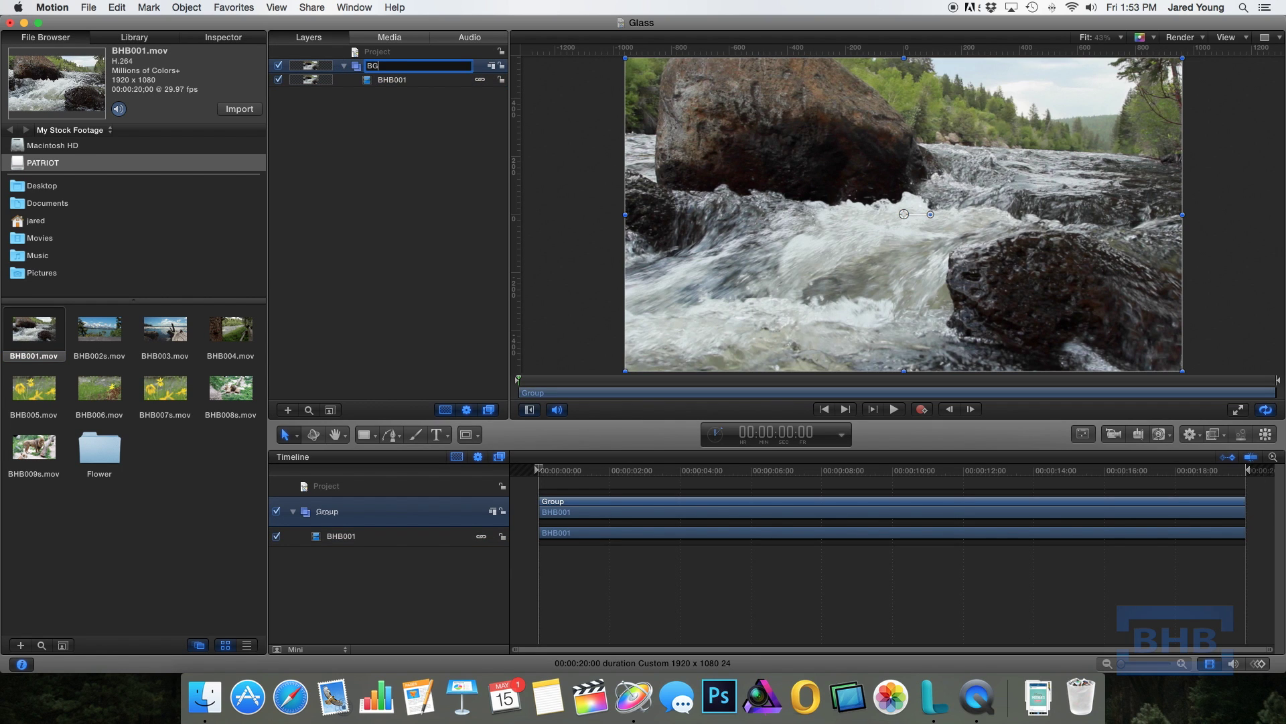
pyautogui.press('Return')
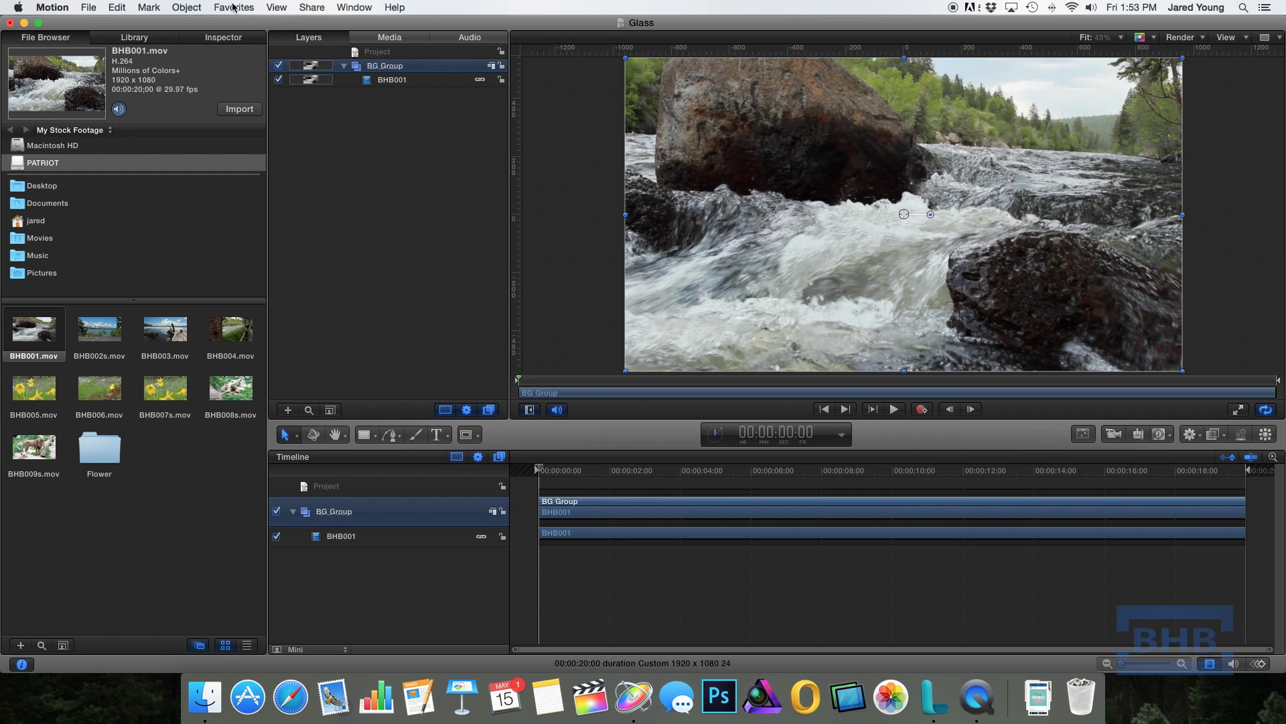
# Step: Toggle Drop Zone on and back off for the BHB001 layer, then deselect it
pyautogui.click(187, 7)
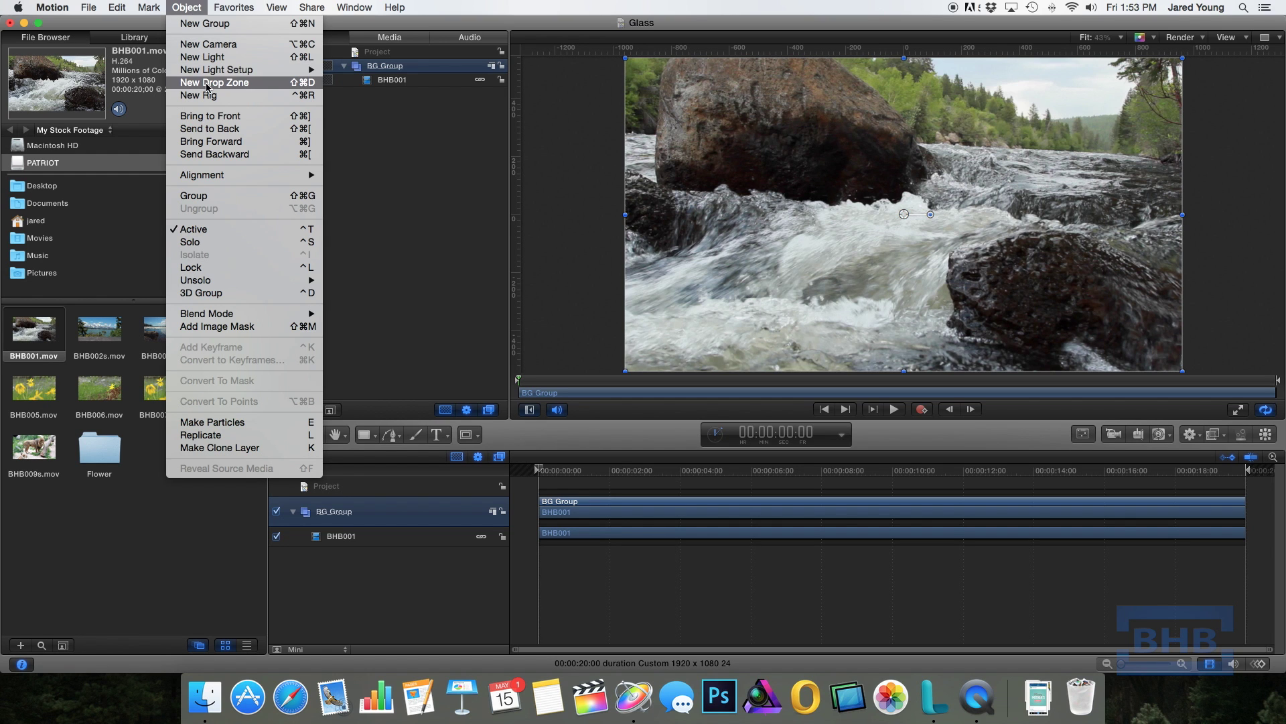
pyautogui.click(194, 7)
pyautogui.click(399, 79)
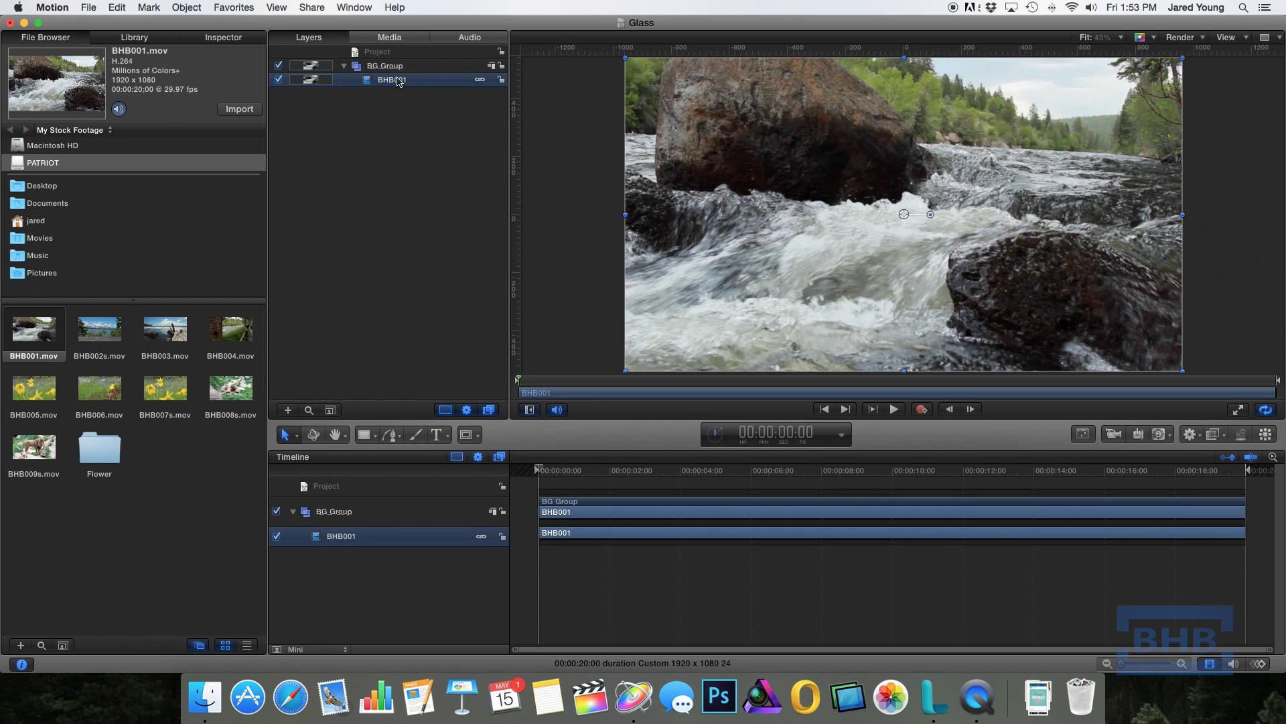
pyautogui.click(228, 38)
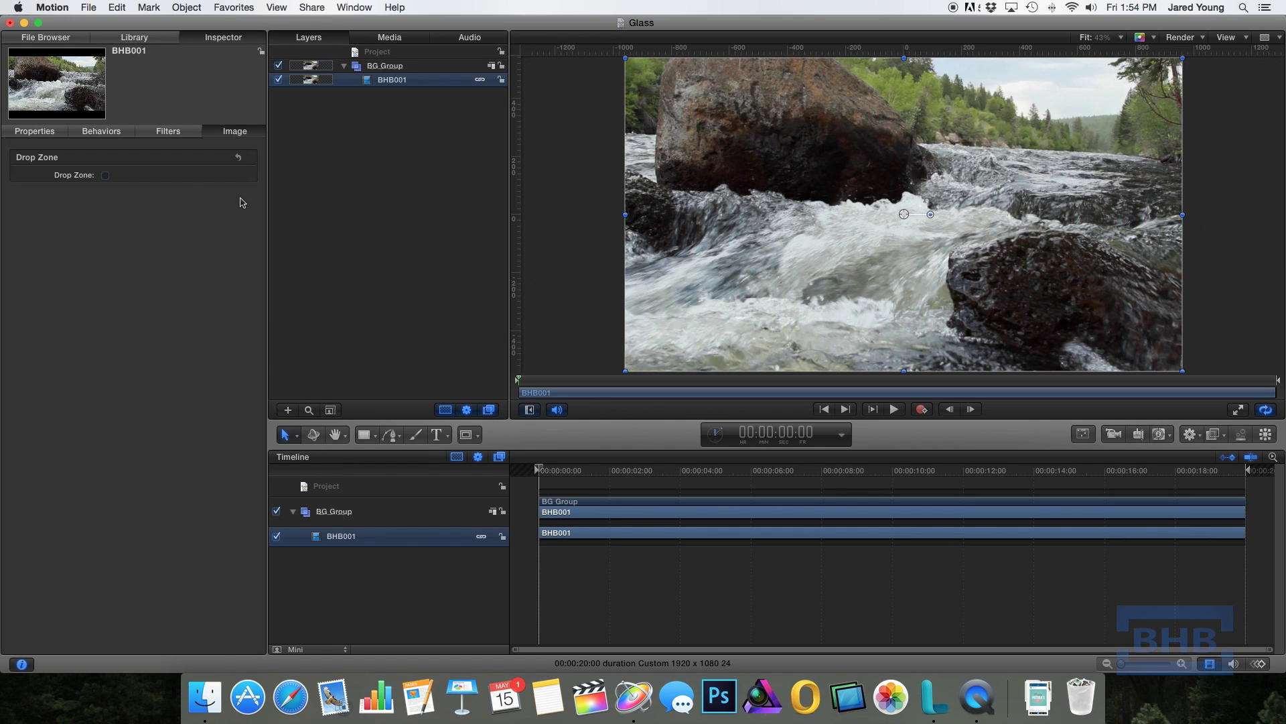
pyautogui.click(105, 175)
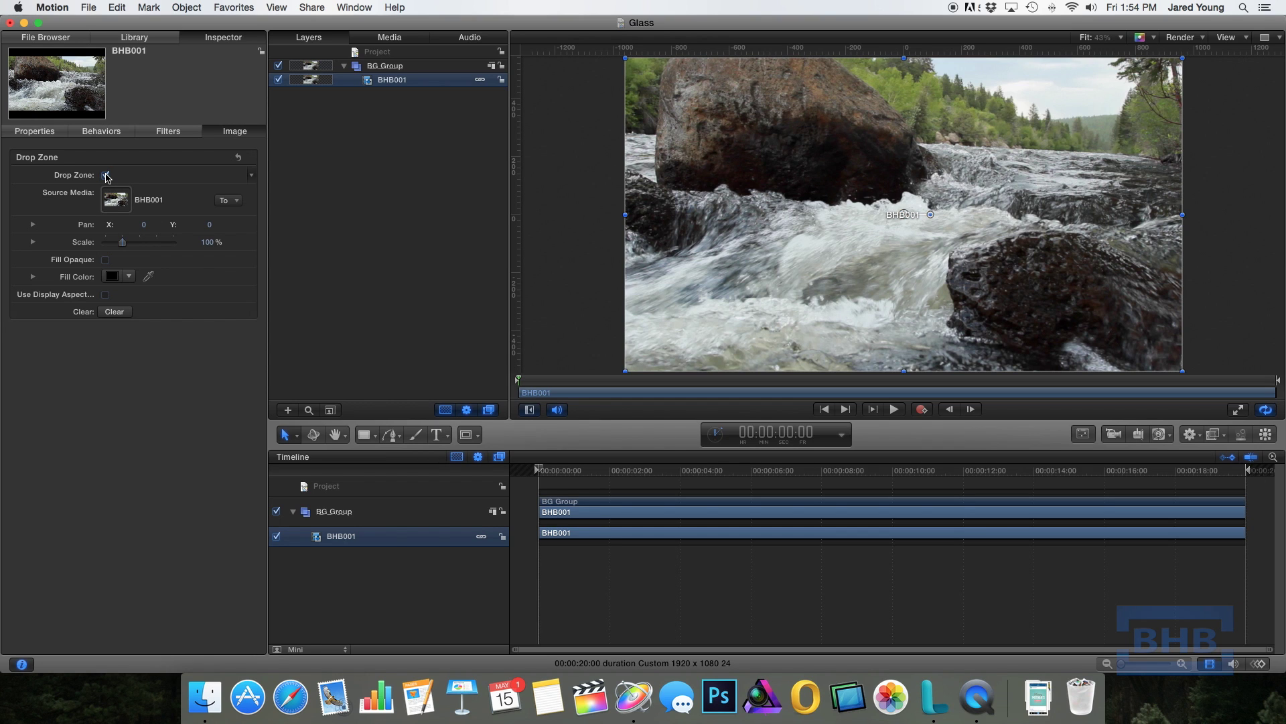
pyautogui.click(106, 175)
pyautogui.keyDown('super'); pyautogui.click(381, 81); pyautogui.keyUp('super')
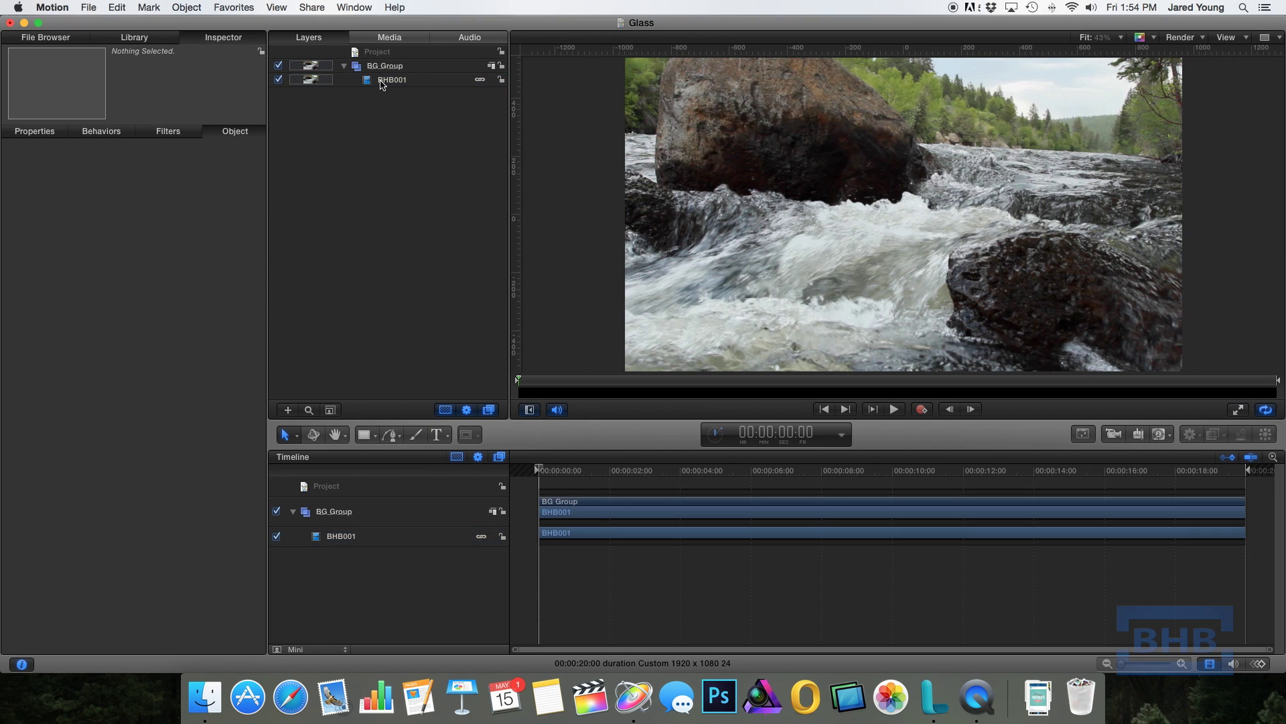
# Step: Make a clone layer of the BHB001 footage via Object > Make Clone Layer
pyautogui.click(381, 81)
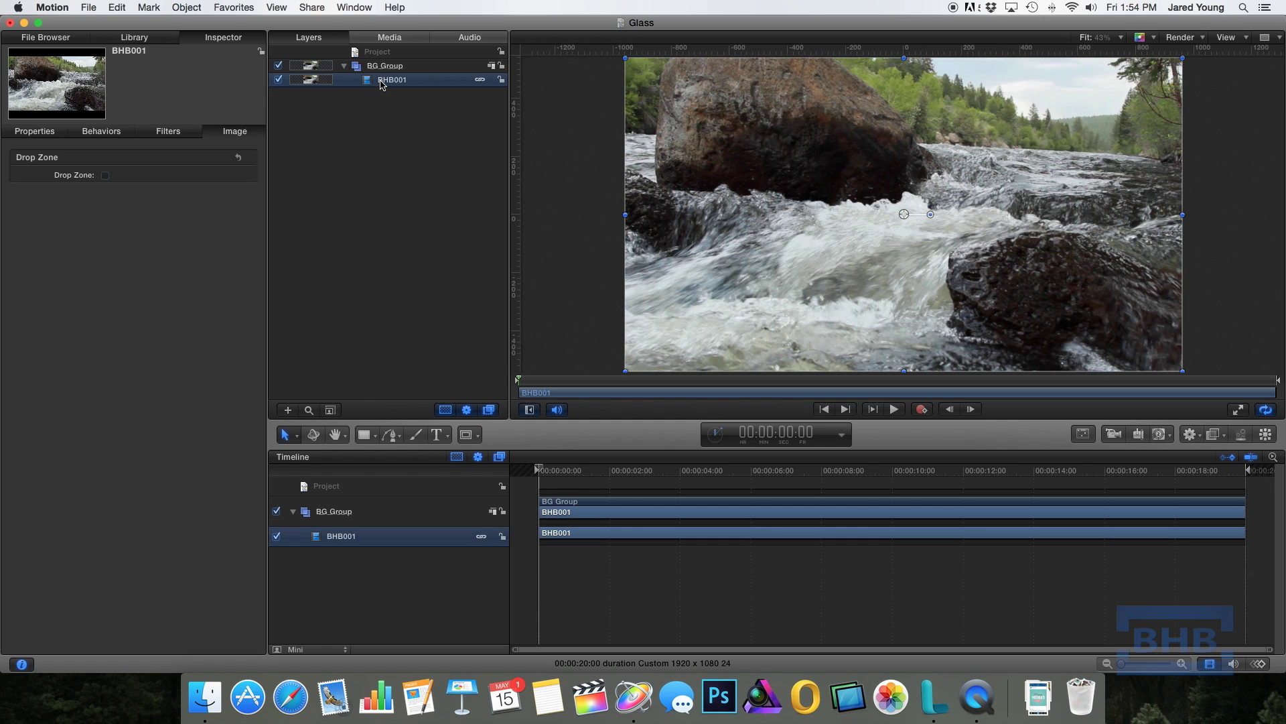
pyautogui.click(187, 8)
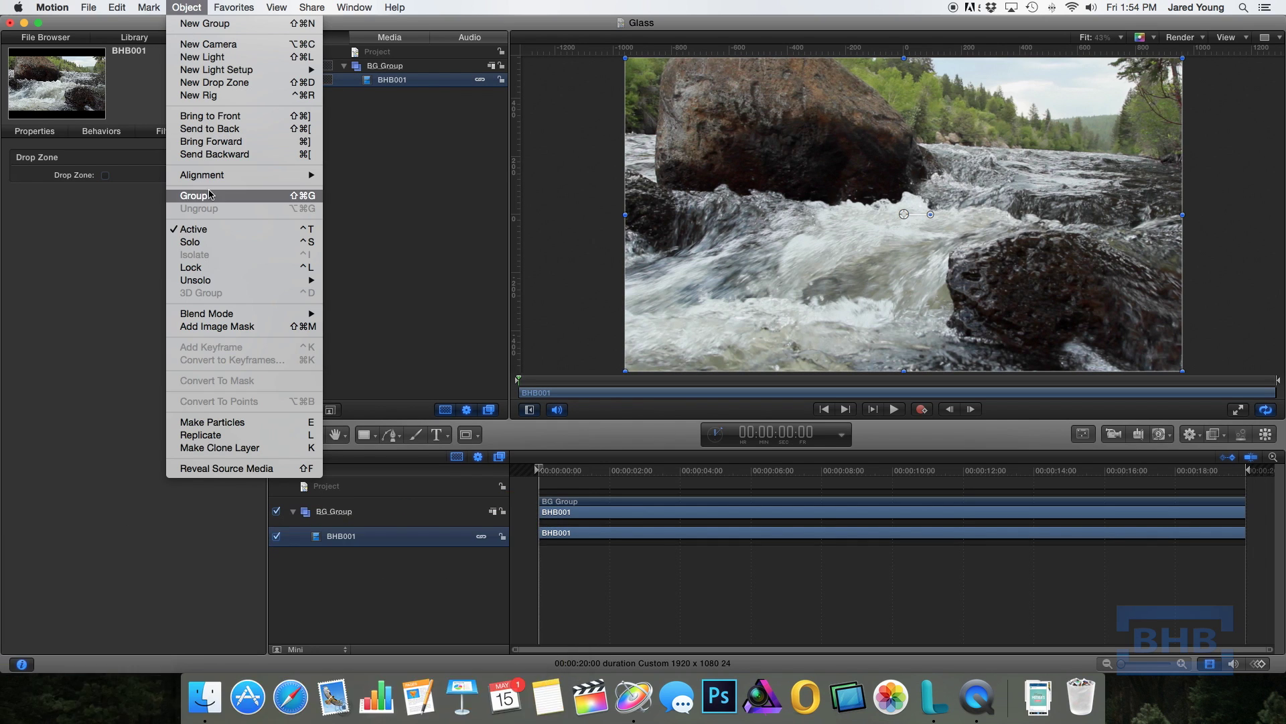
pyautogui.click(226, 447)
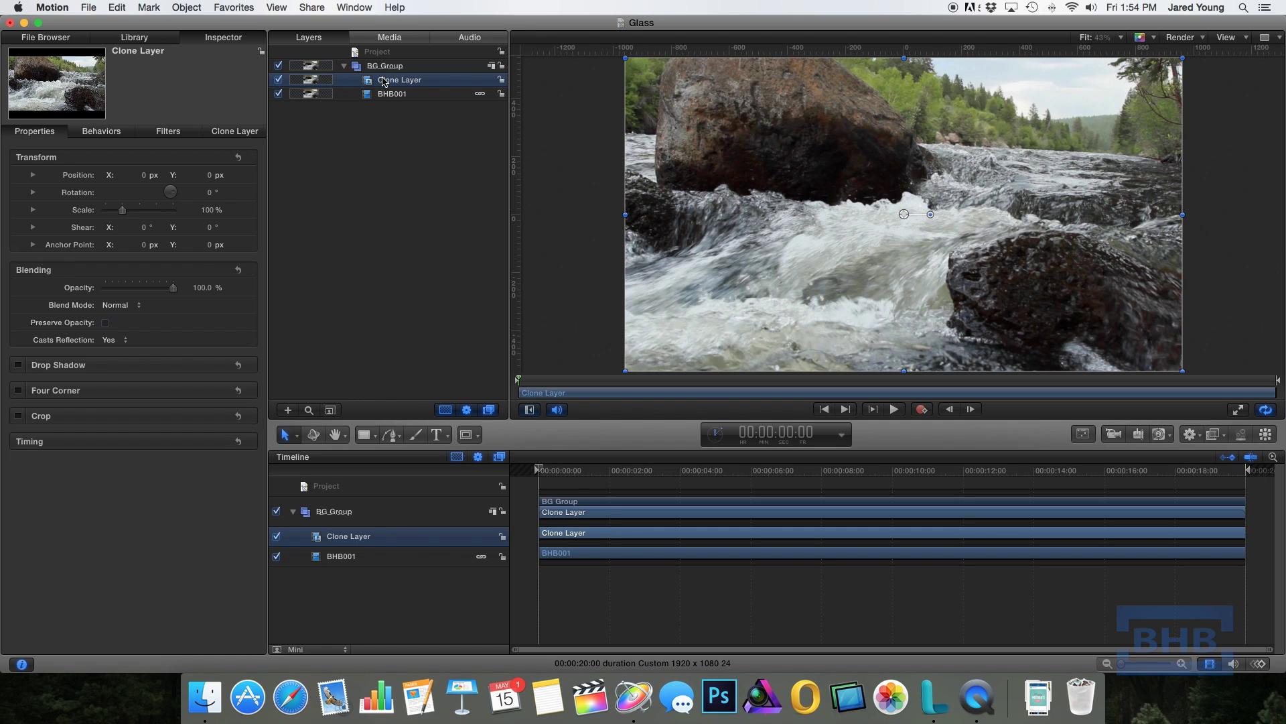
# Step: Apply a Gaussian Blur filter to the Clone Layer and raise its Amount to 63
pyautogui.click(135, 38)
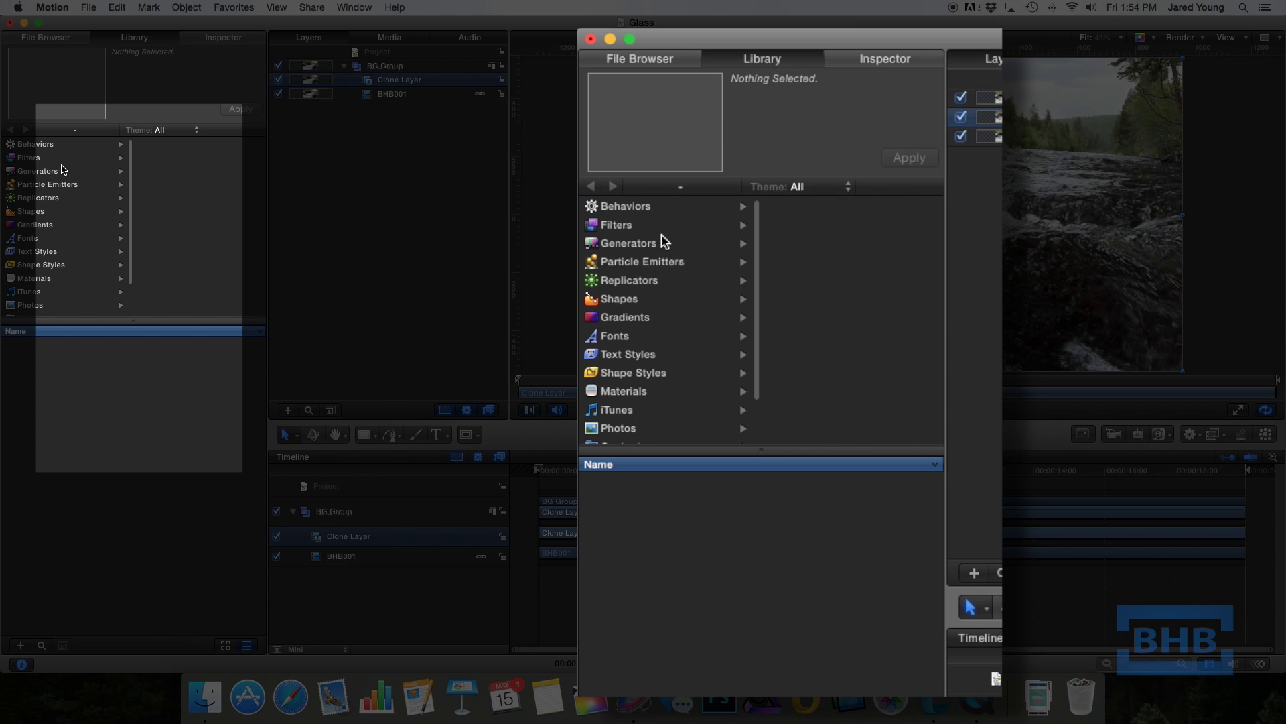
pyautogui.click(631, 229)
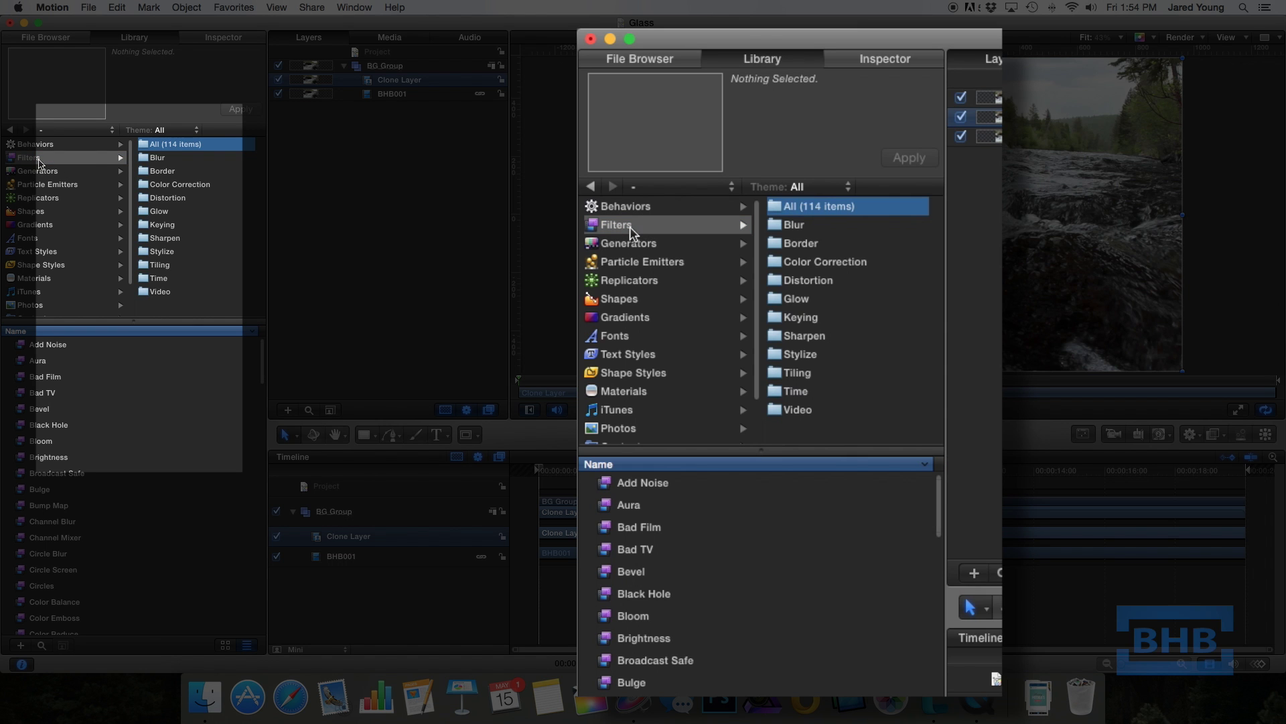
pyautogui.click(810, 228)
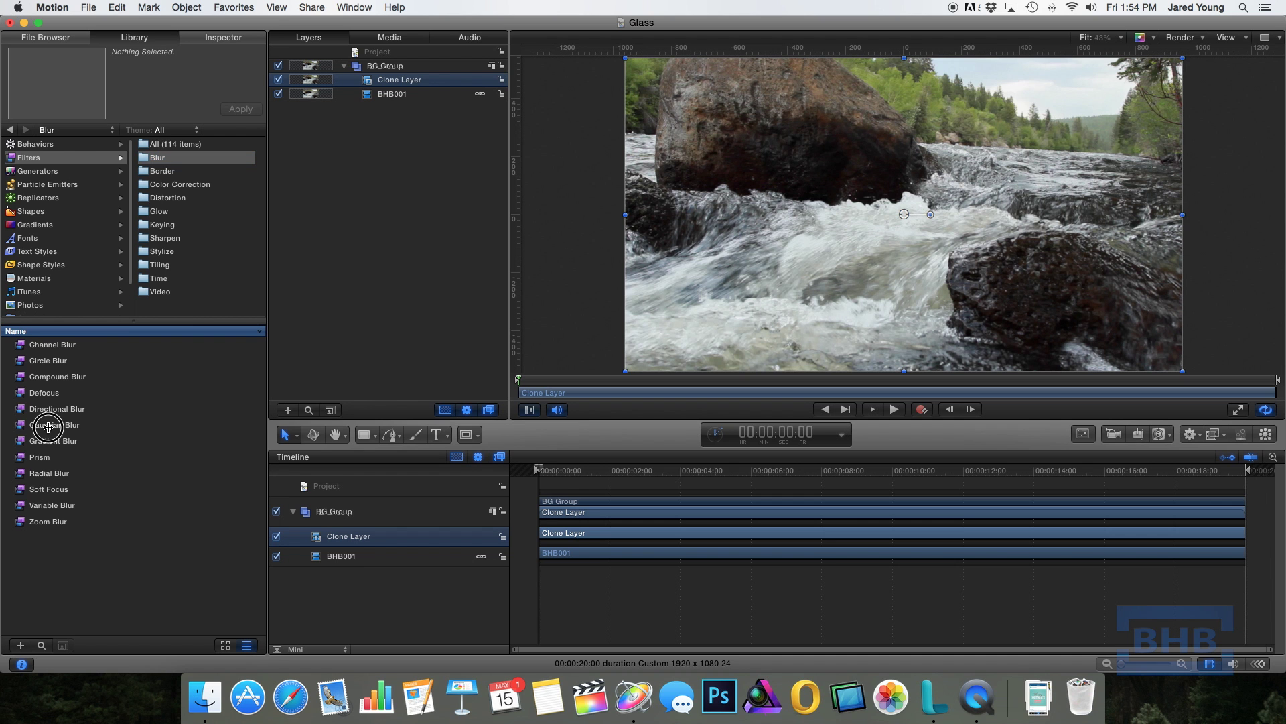
pyautogui.click(50, 429)
pyautogui.moveTo(43, 430); pyautogui.dragTo(391, 84)
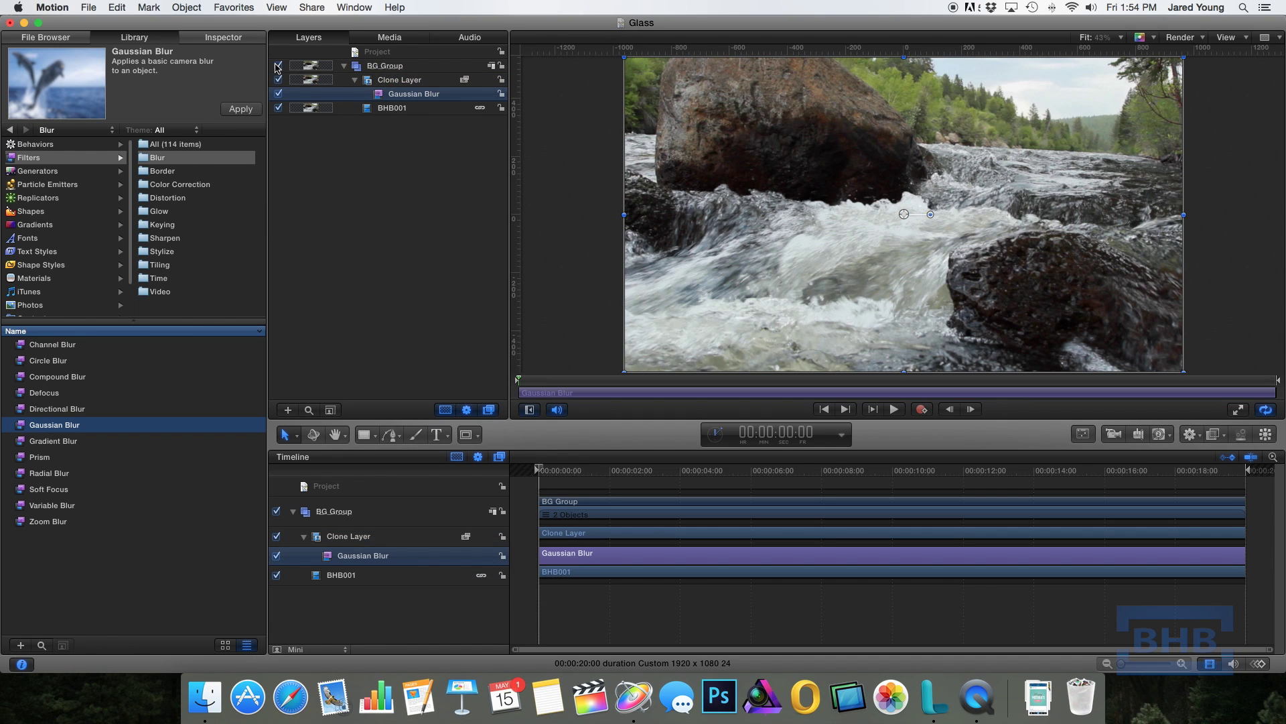
pyautogui.click(215, 39)
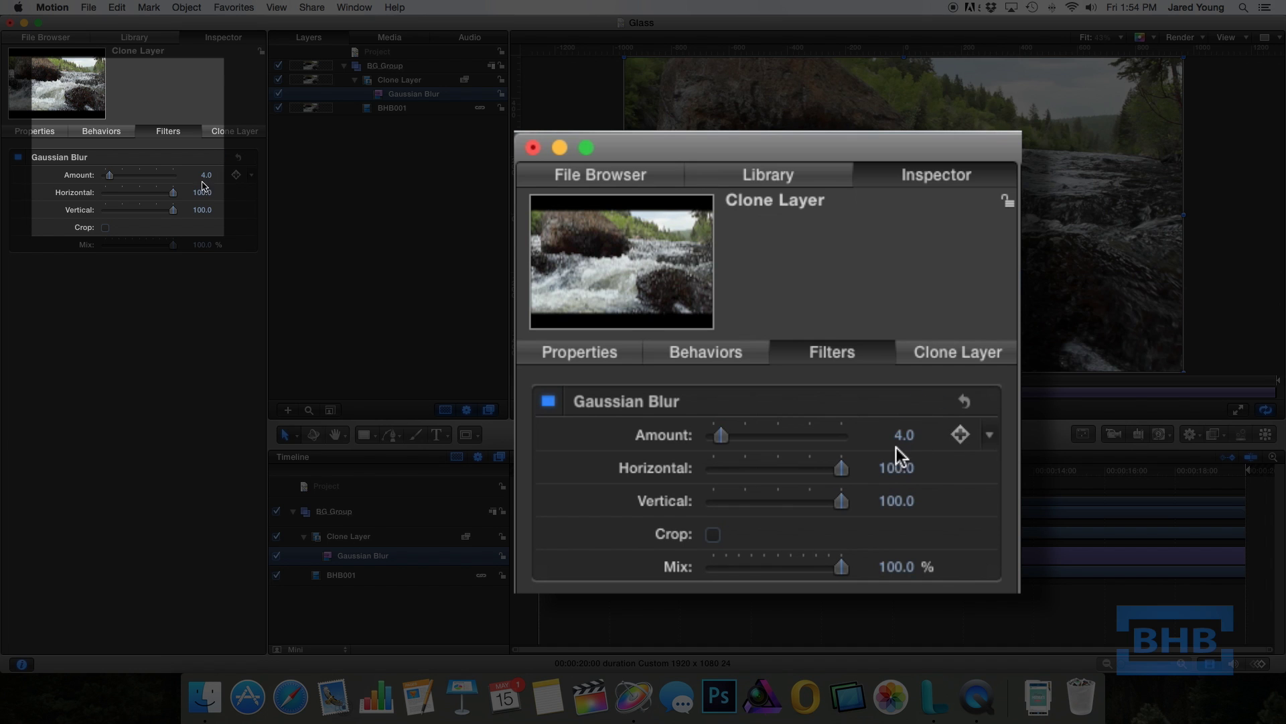
pyautogui.moveTo(204, 175); pyautogui.dragTo(242, 175)
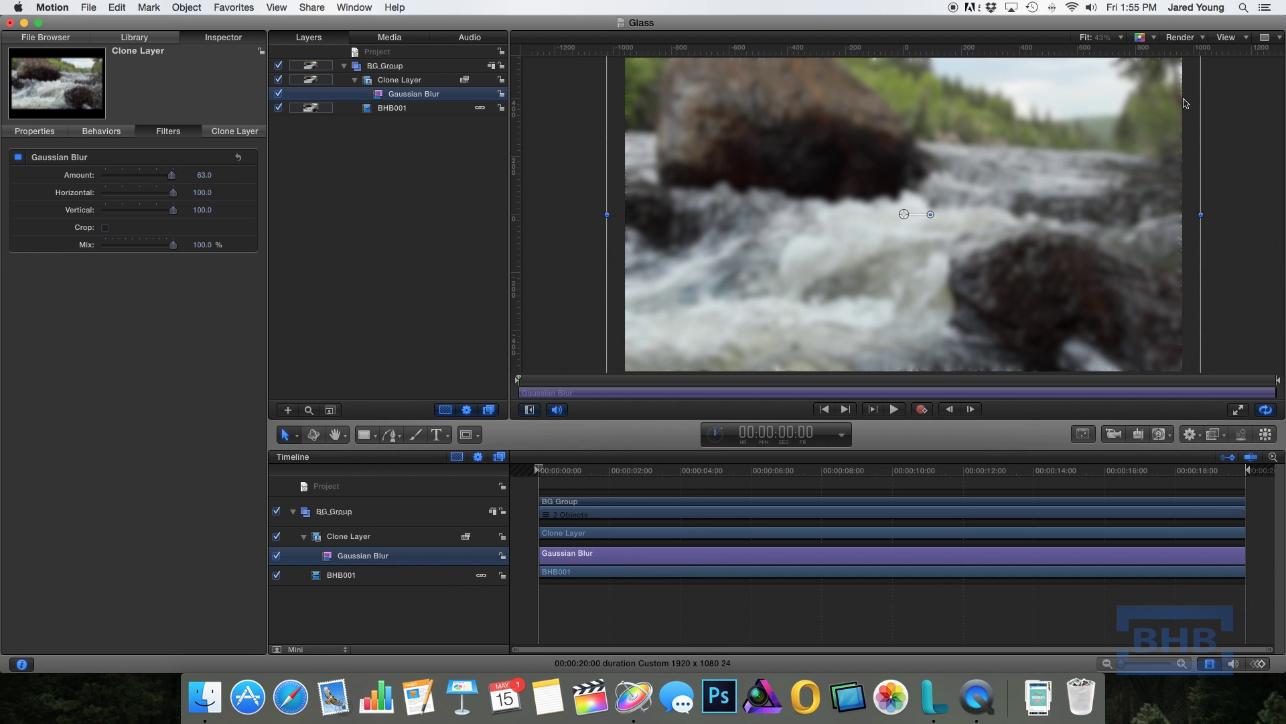
# Step: Set the Clone Layer's Transform Scale to 101%
pyautogui.click(370, 81)
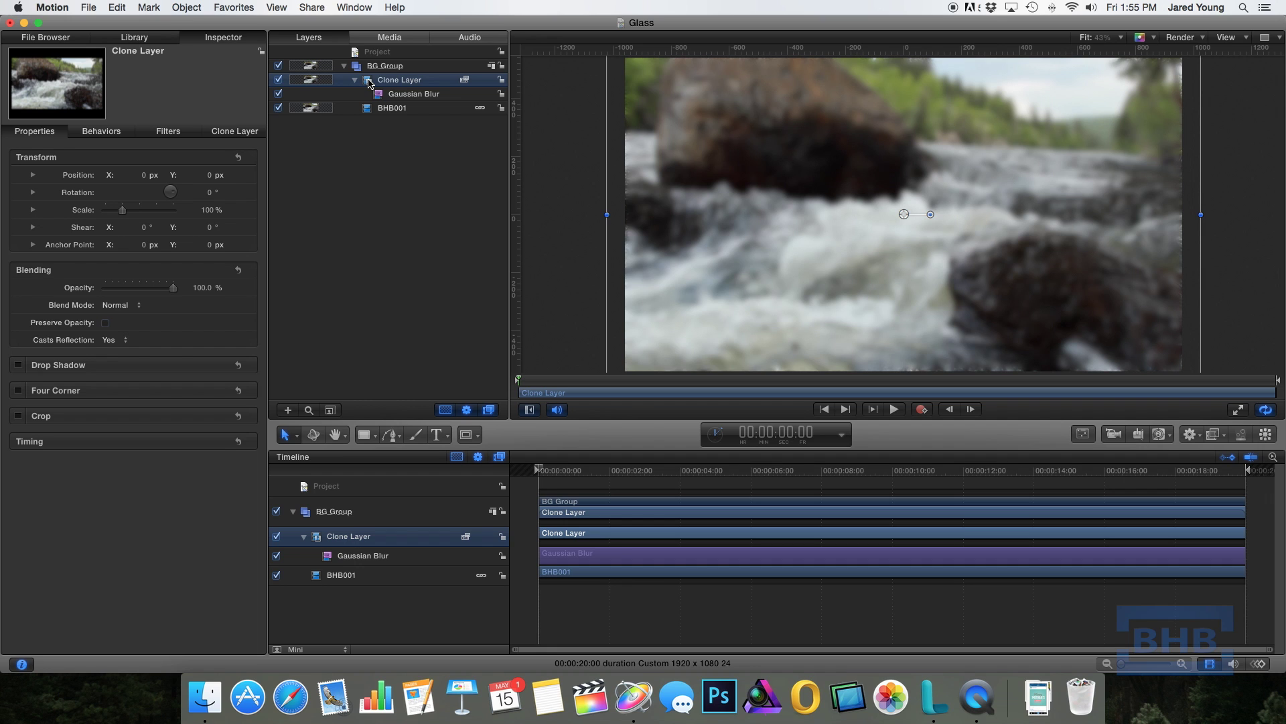
pyautogui.click(208, 210)
pyautogui.write('101')
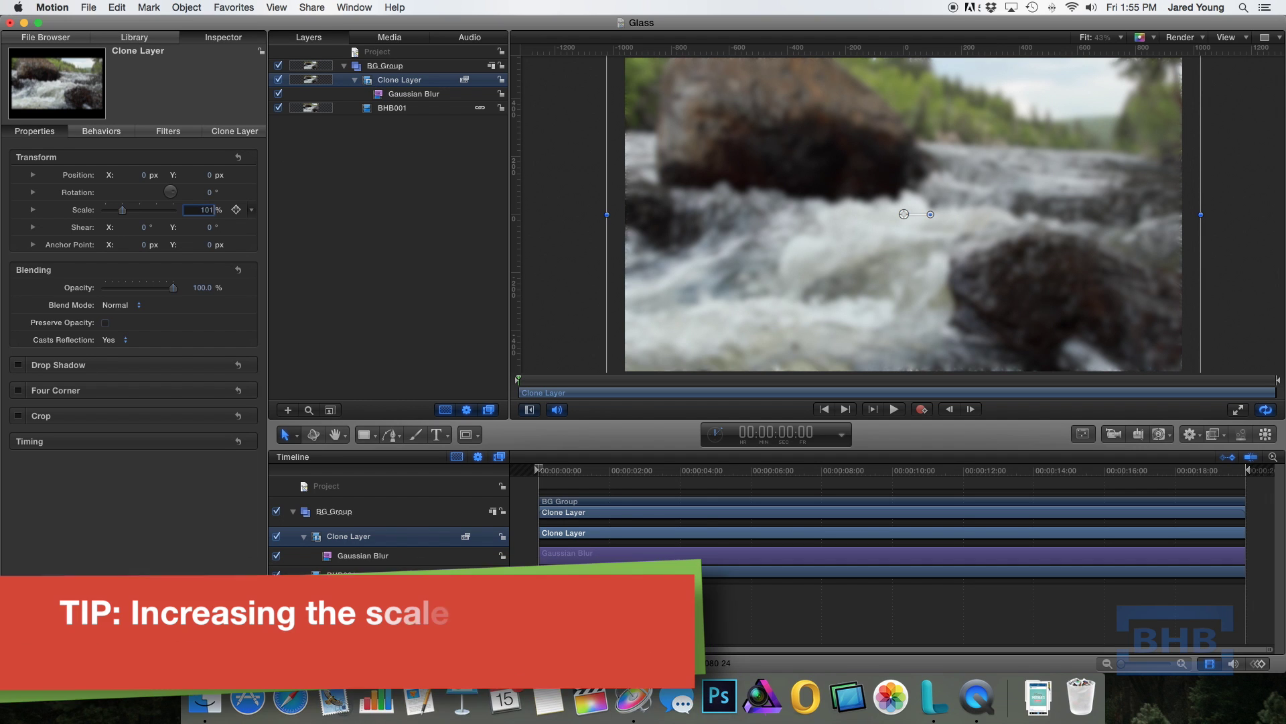
pyautogui.press('Return')
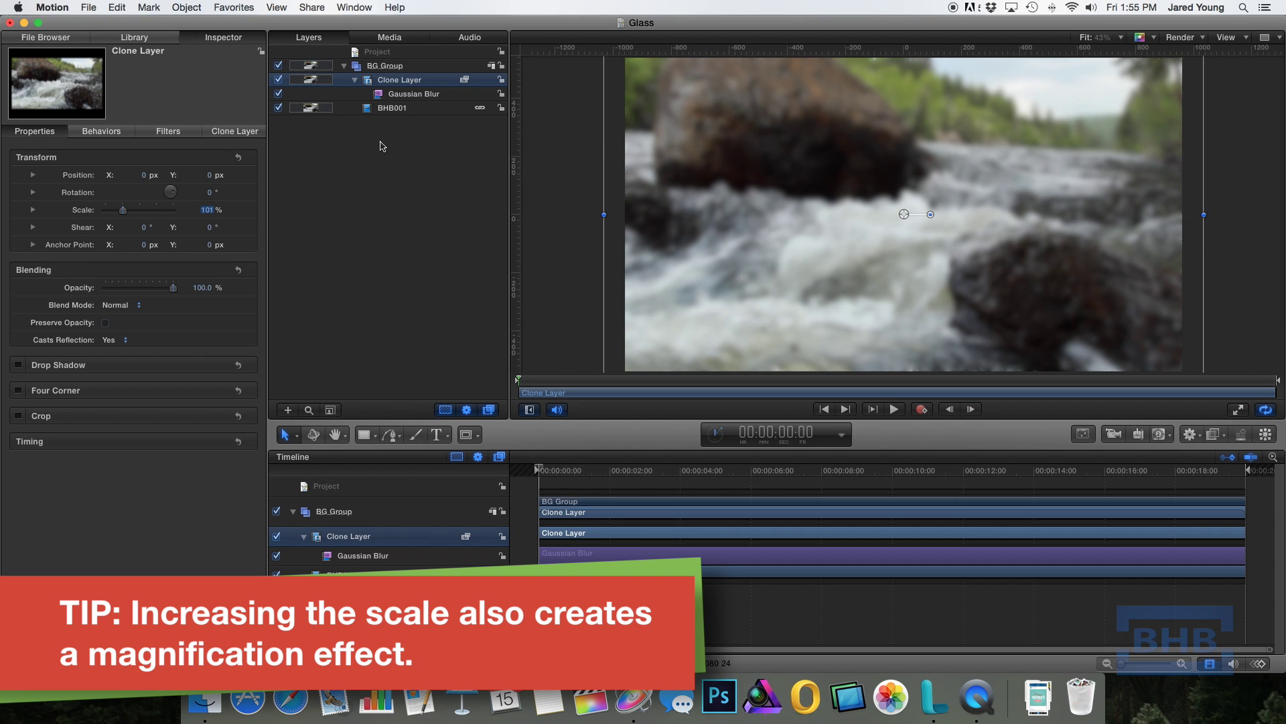
# Step: Collapse BG Group and add a new group above it named 'Main Shape'
pyautogui.click(344, 66)
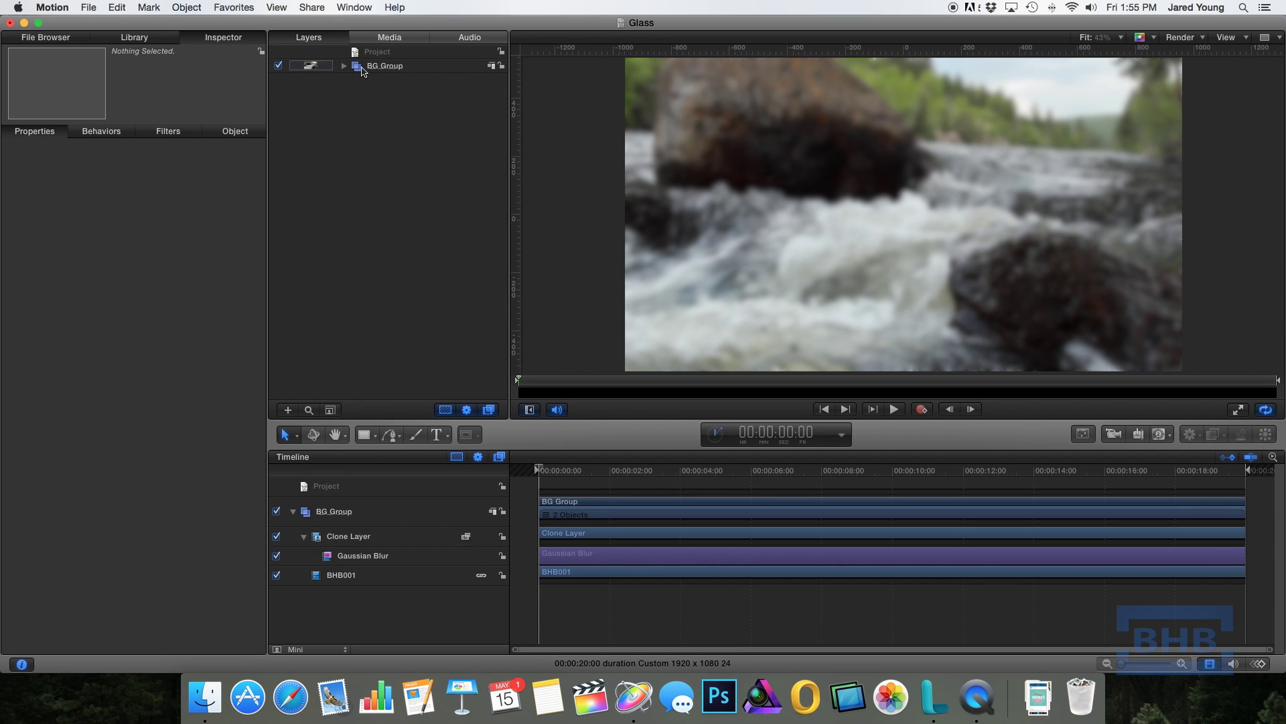
pyautogui.click(288, 409)
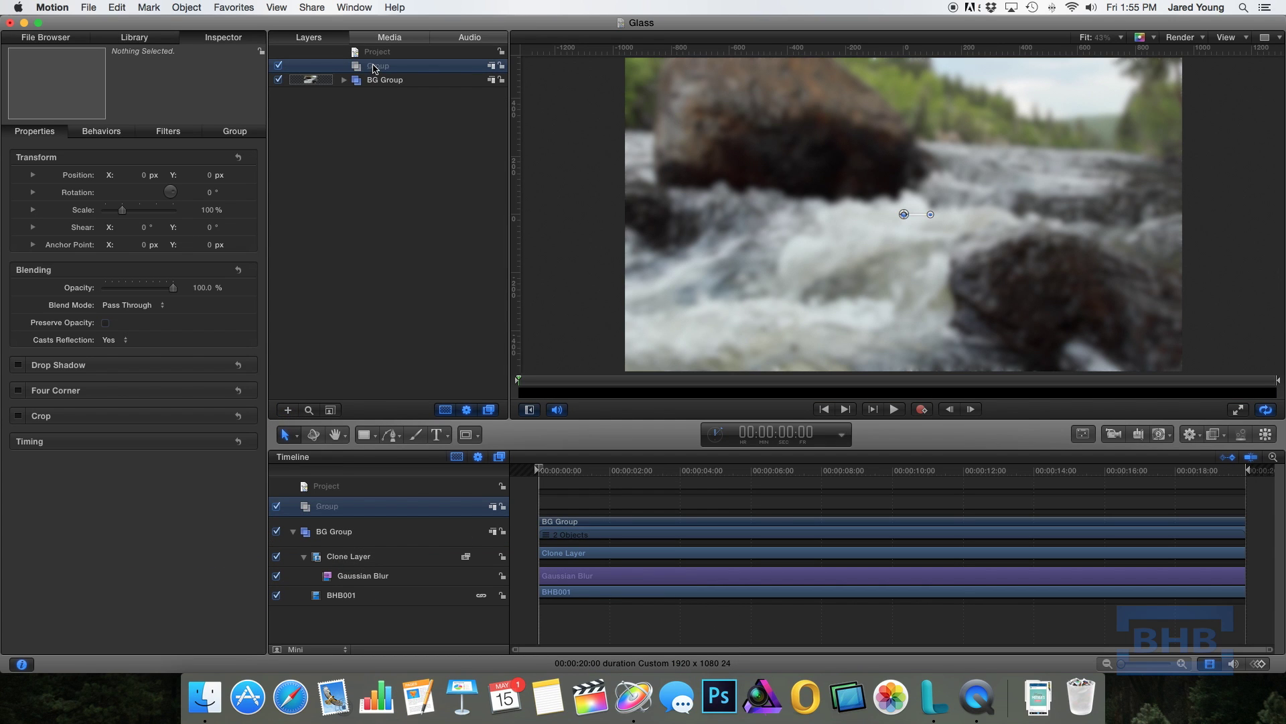
pyautogui.doubleClick(389, 67)
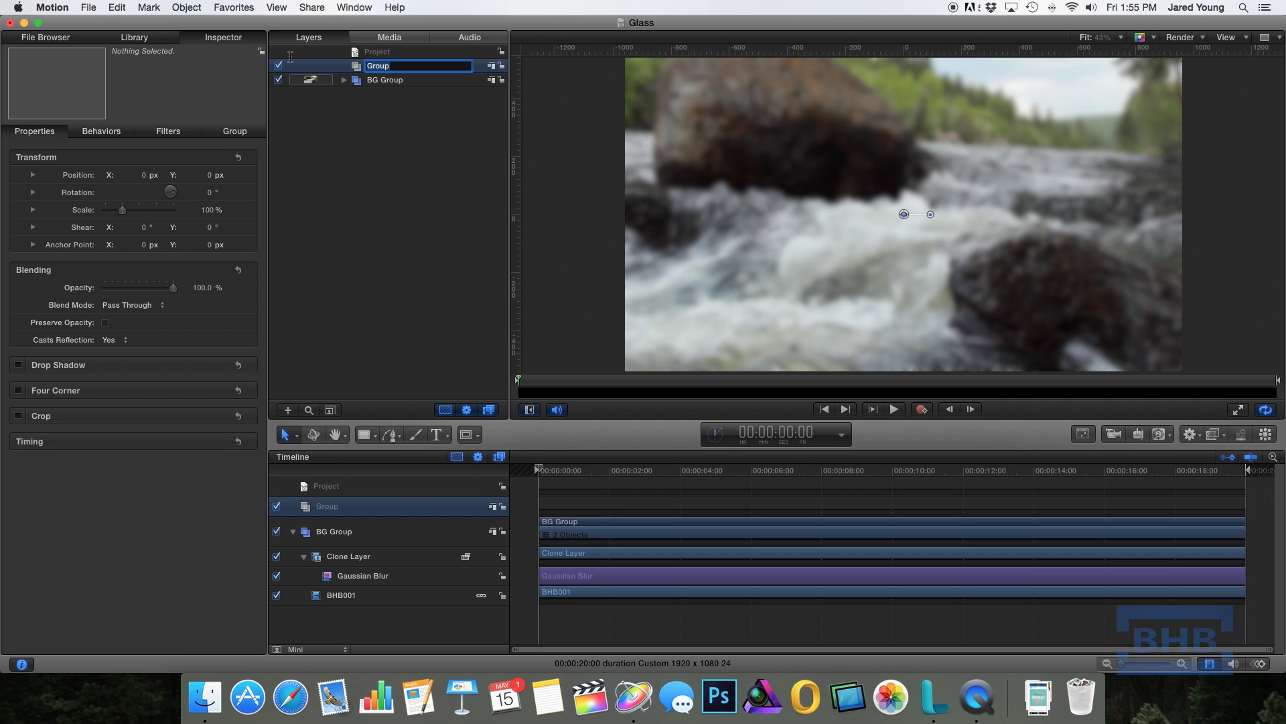
pyautogui.write('Main Shape')
pyautogui.press('Return')
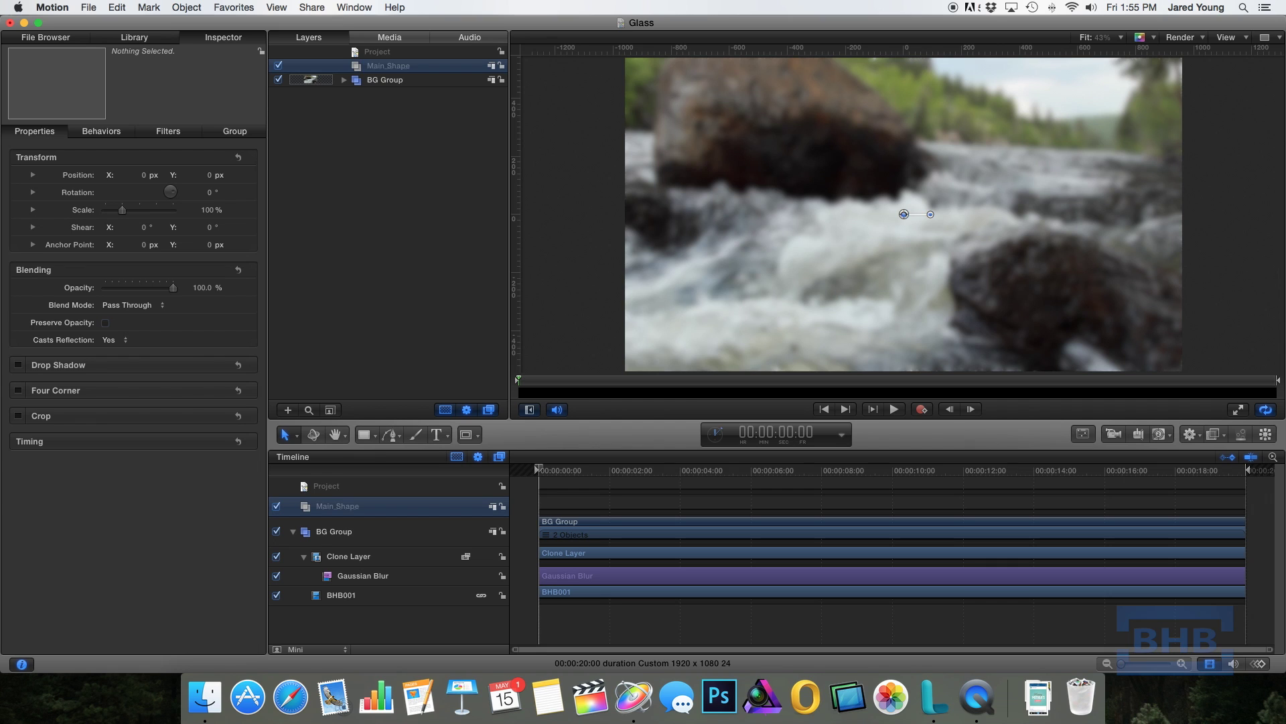
# Step: Draw a wide light-grey rectangle across the frame and reset its position to 0, 0
pyautogui.click(370, 439)
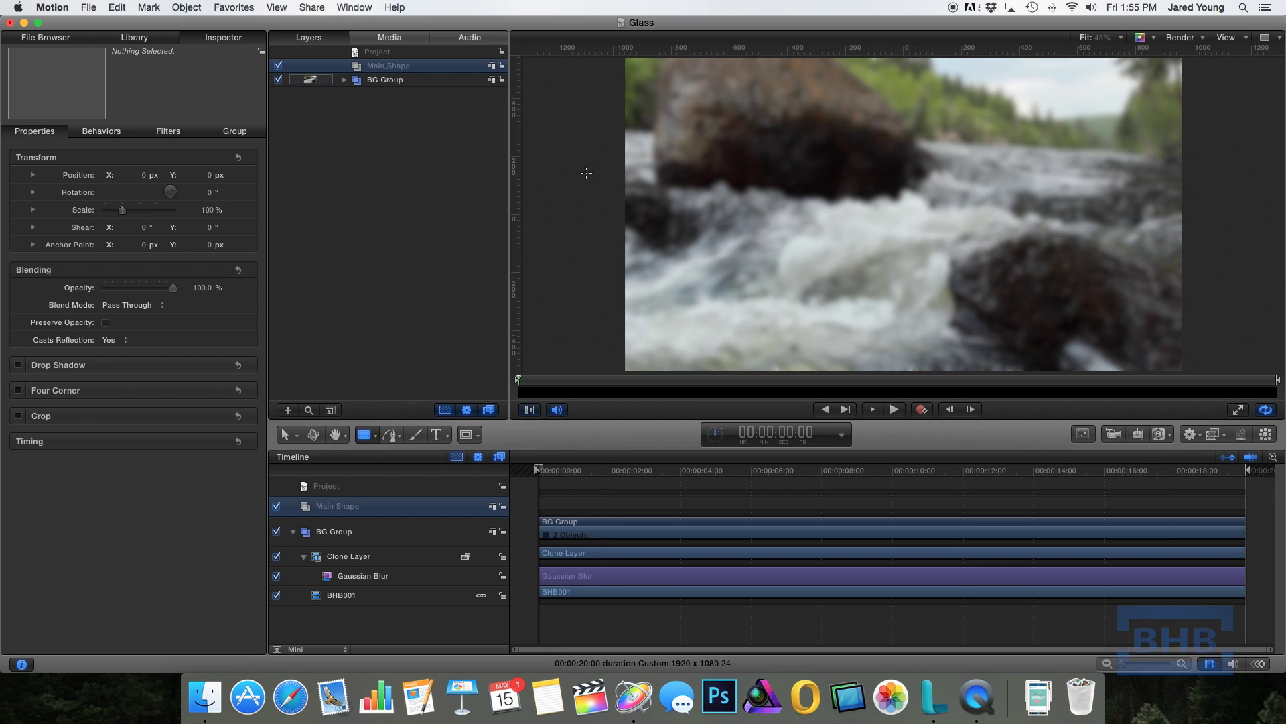
pyautogui.moveTo(595, 169); pyautogui.dragTo(1200, 249)
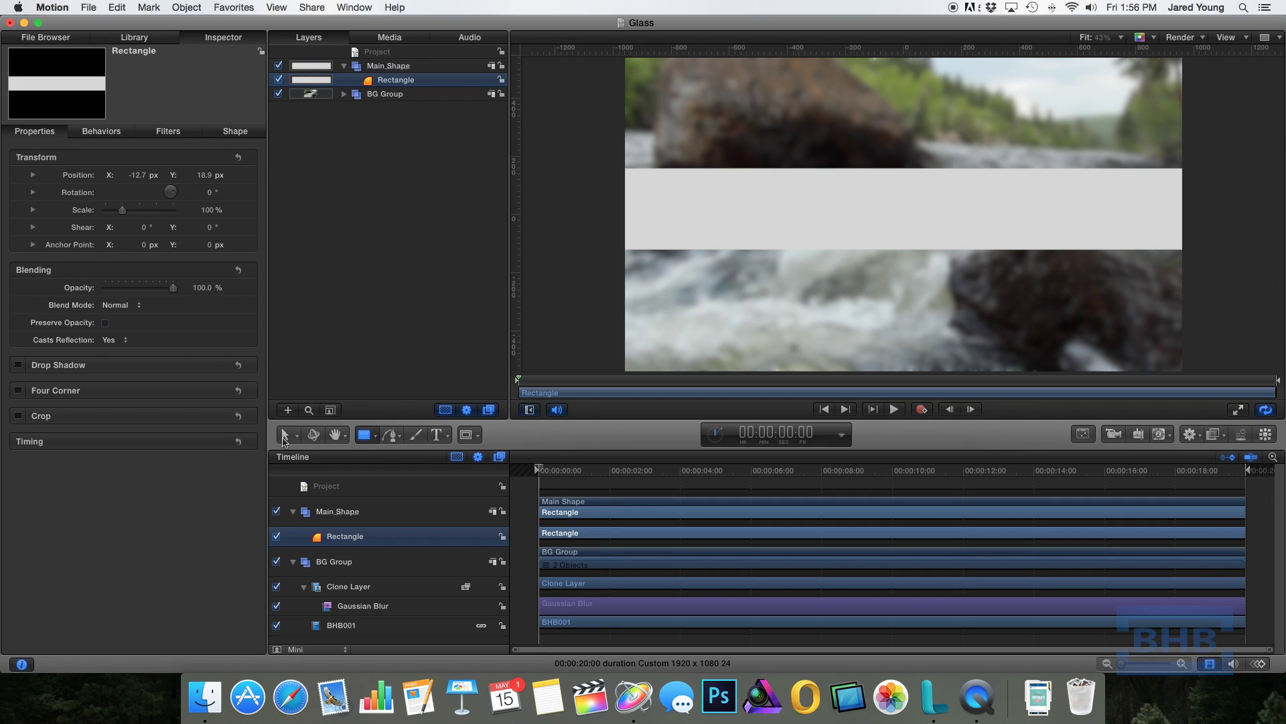
pyautogui.click(284, 435)
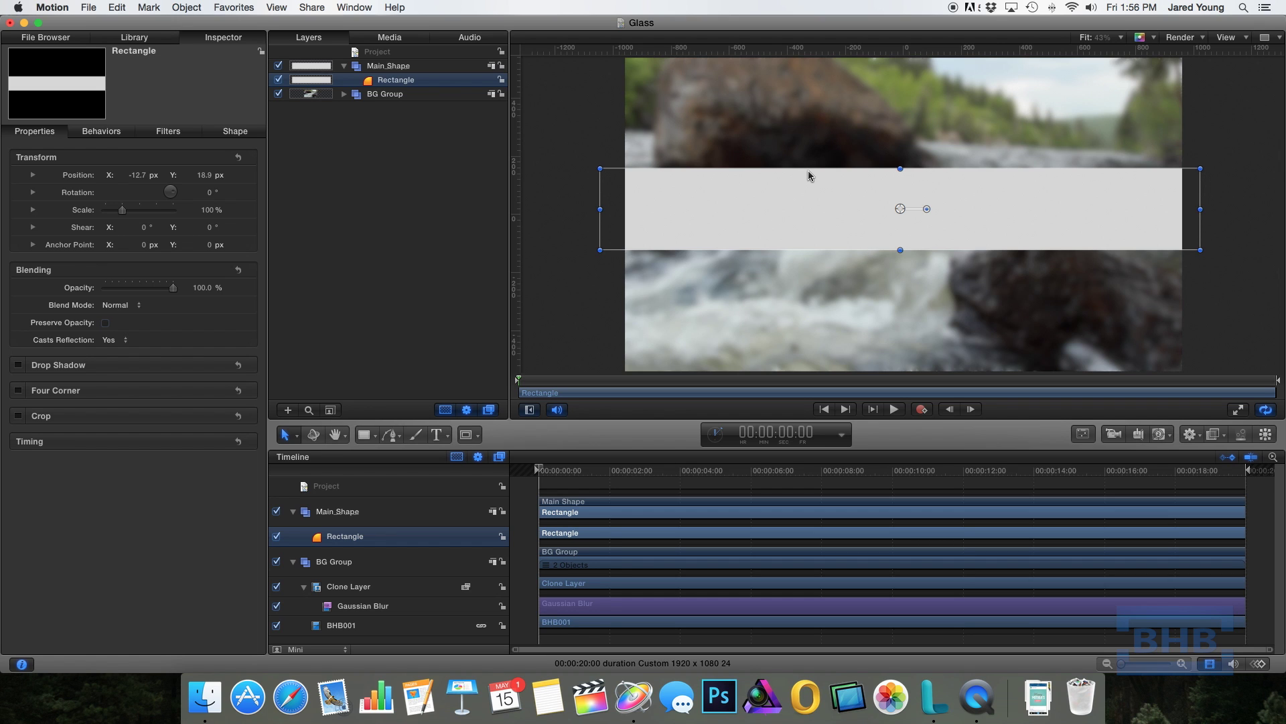
pyautogui.scroll(-1, 810, 180)
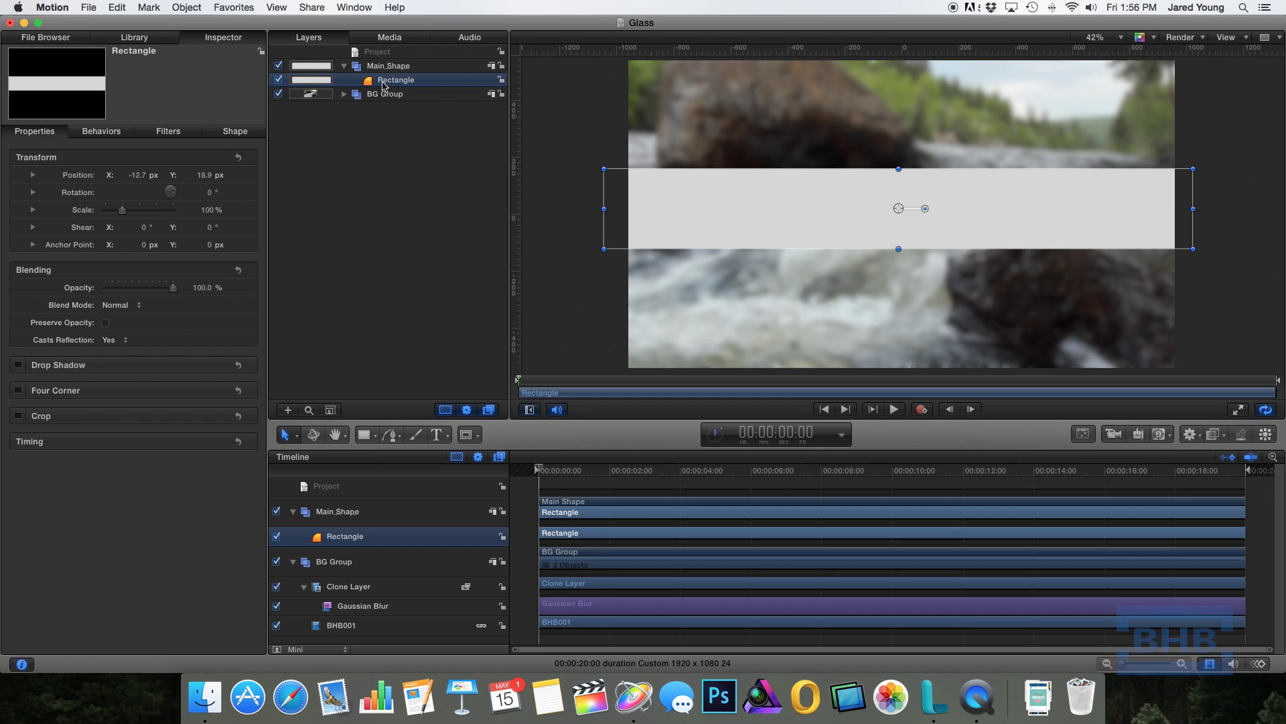
pyautogui.click(238, 157)
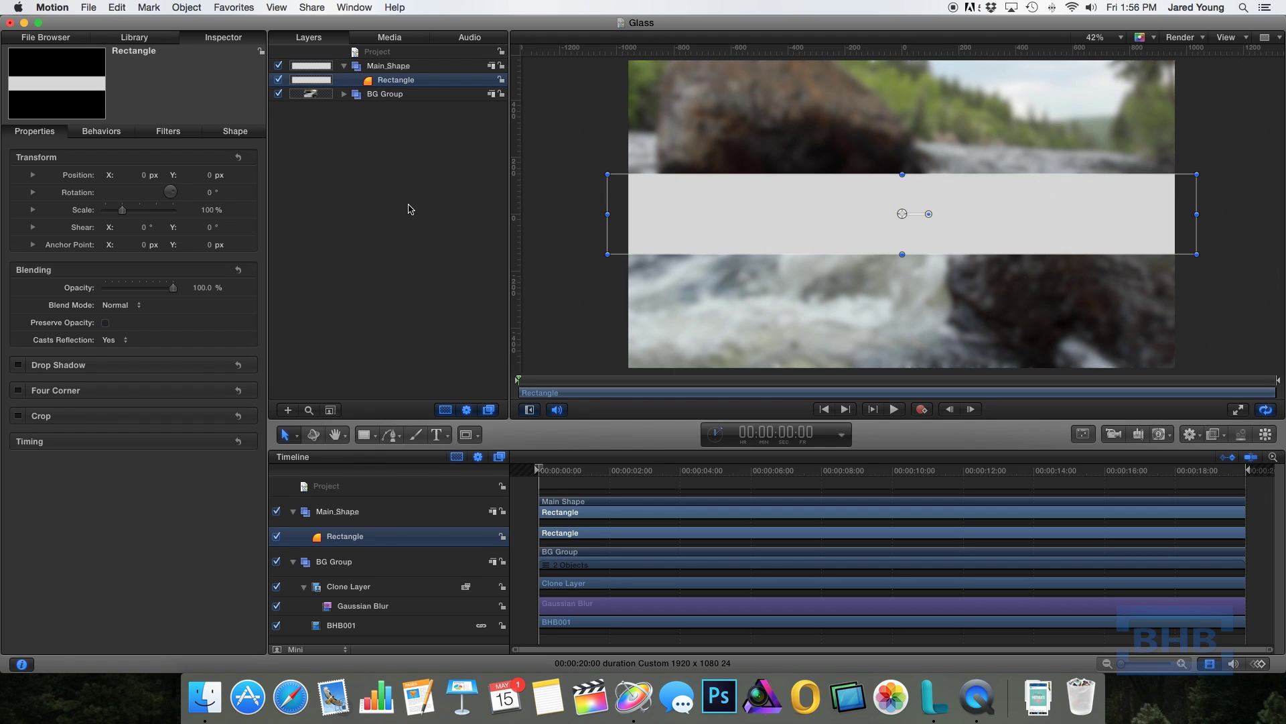
# Step: Add an Image Mask to the Clone Layer using the Rectangle as its Mask Source
pyautogui.click(344, 95)
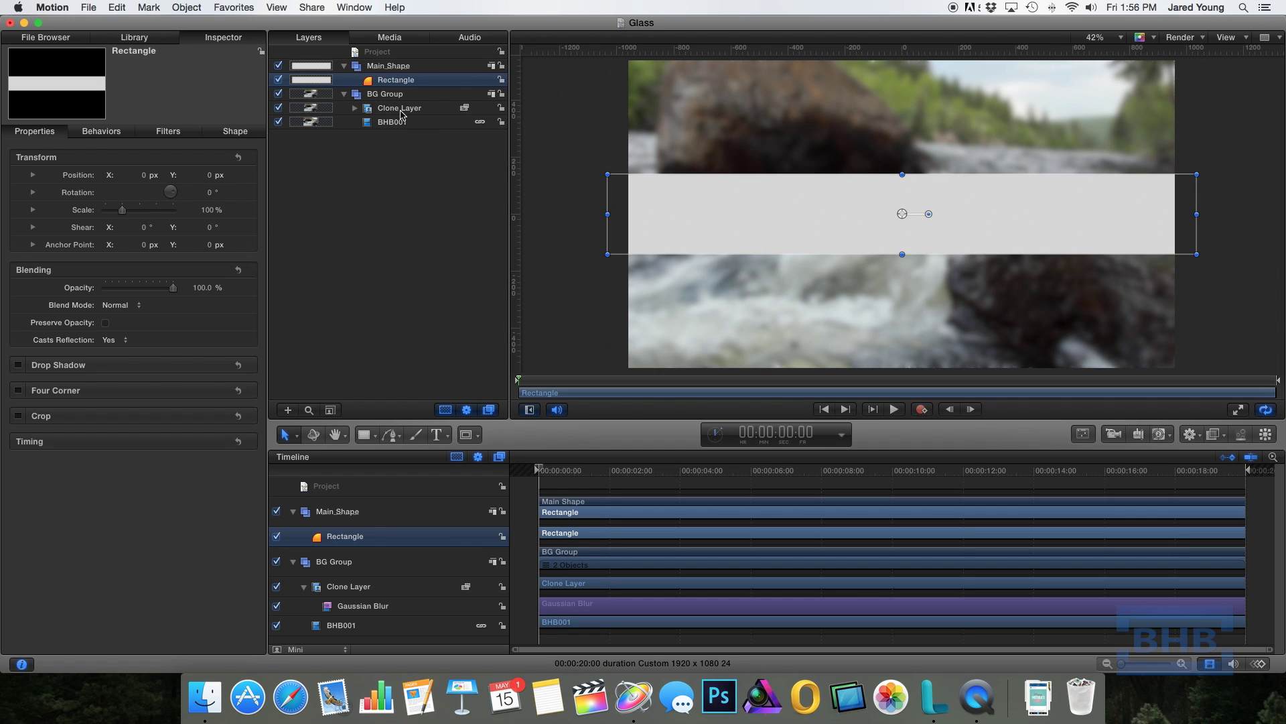
pyautogui.click(380, 110)
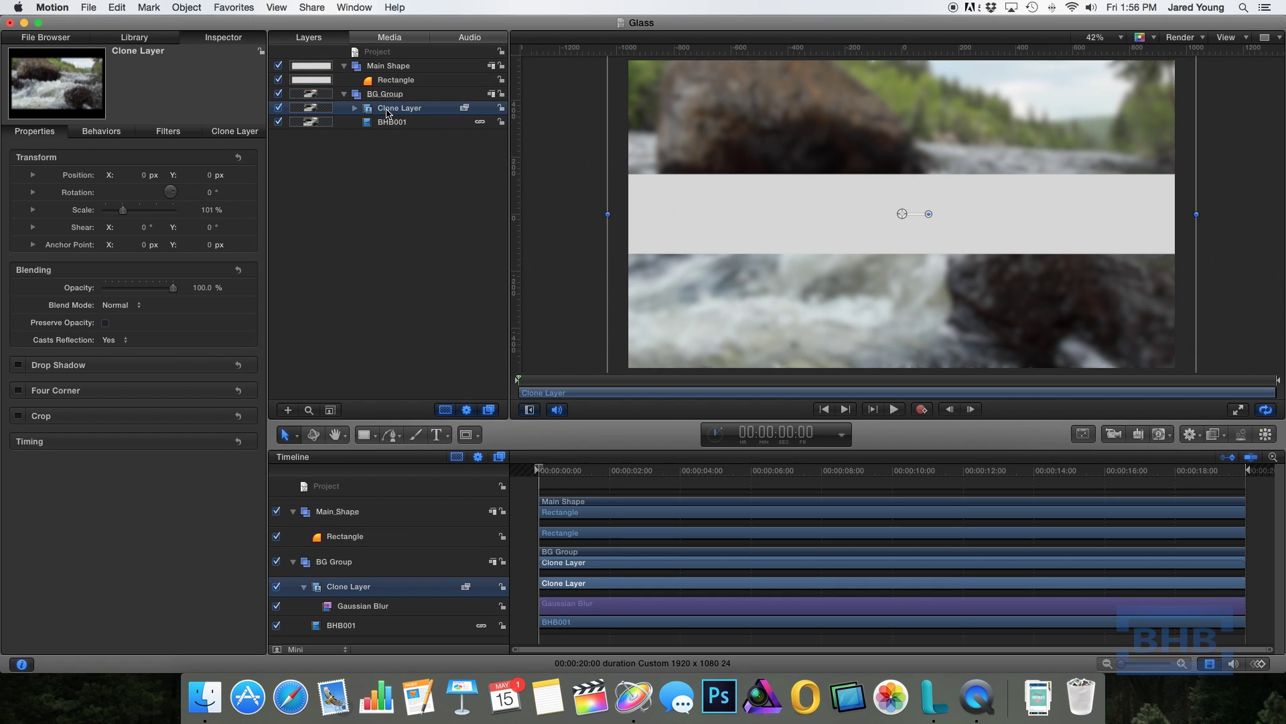
pyautogui.click(181, 8)
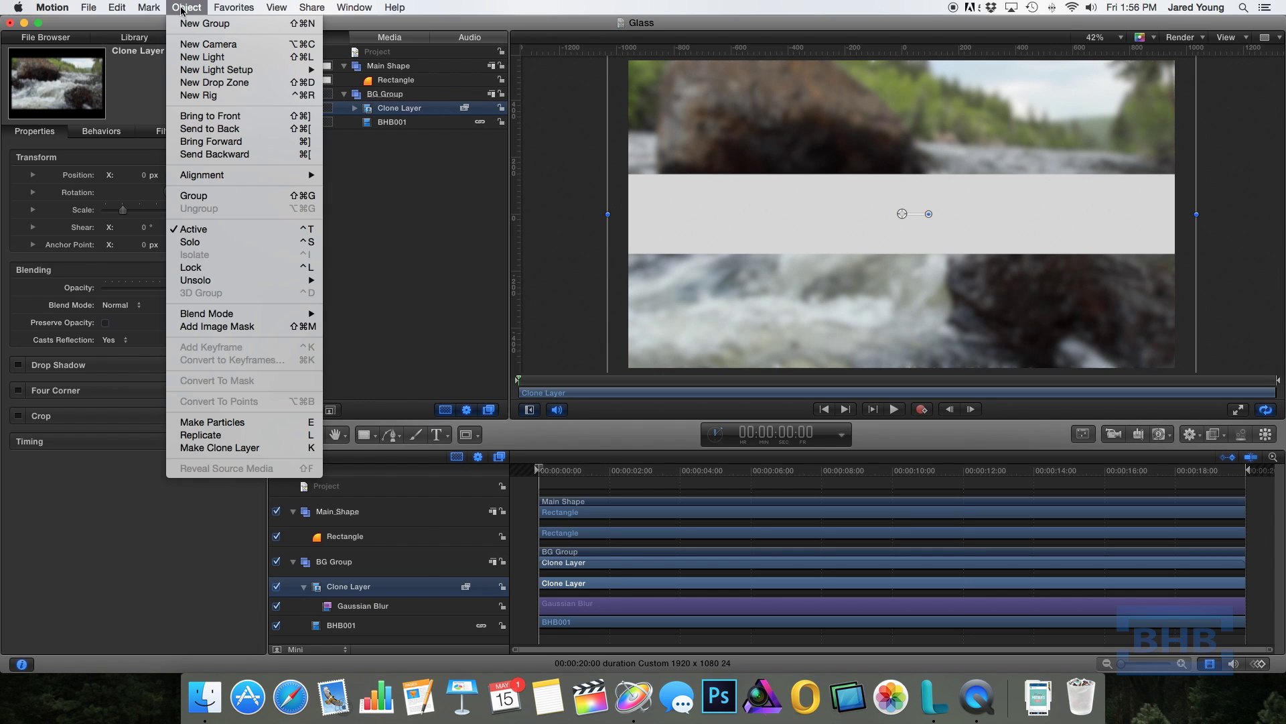
pyautogui.click(236, 327)
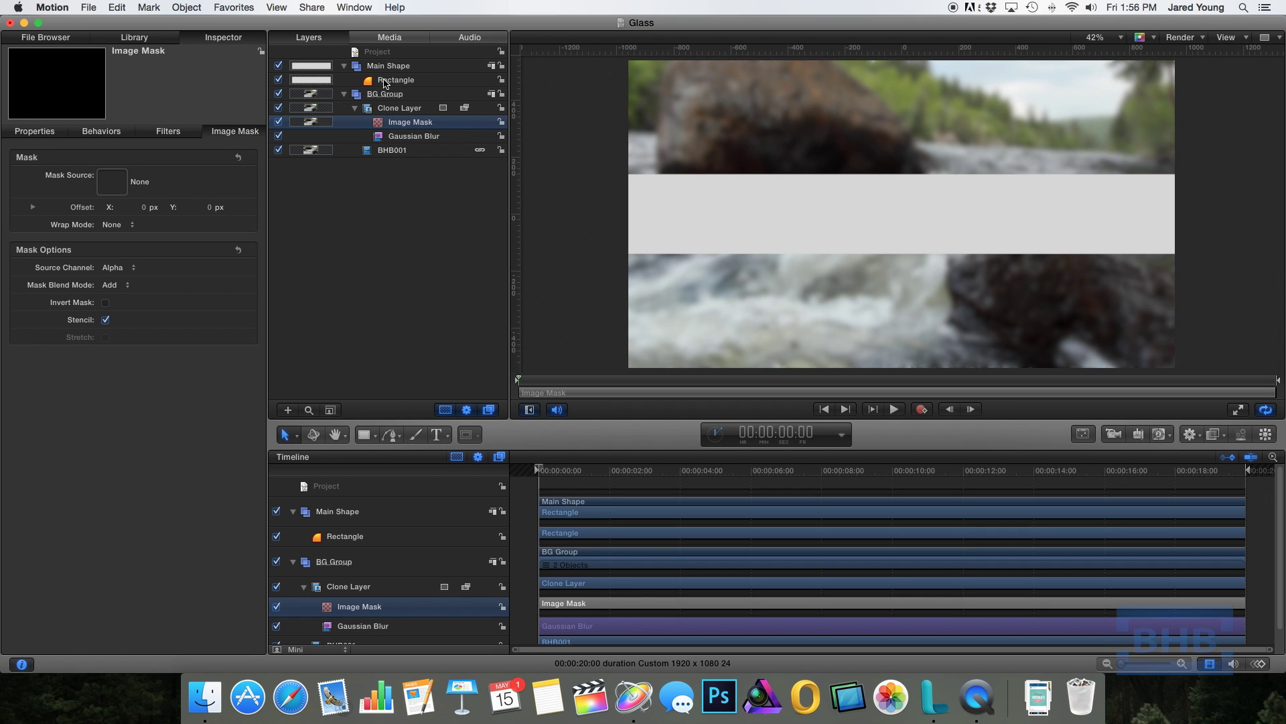
pyautogui.moveTo(377, 81); pyautogui.dragTo(111, 185)
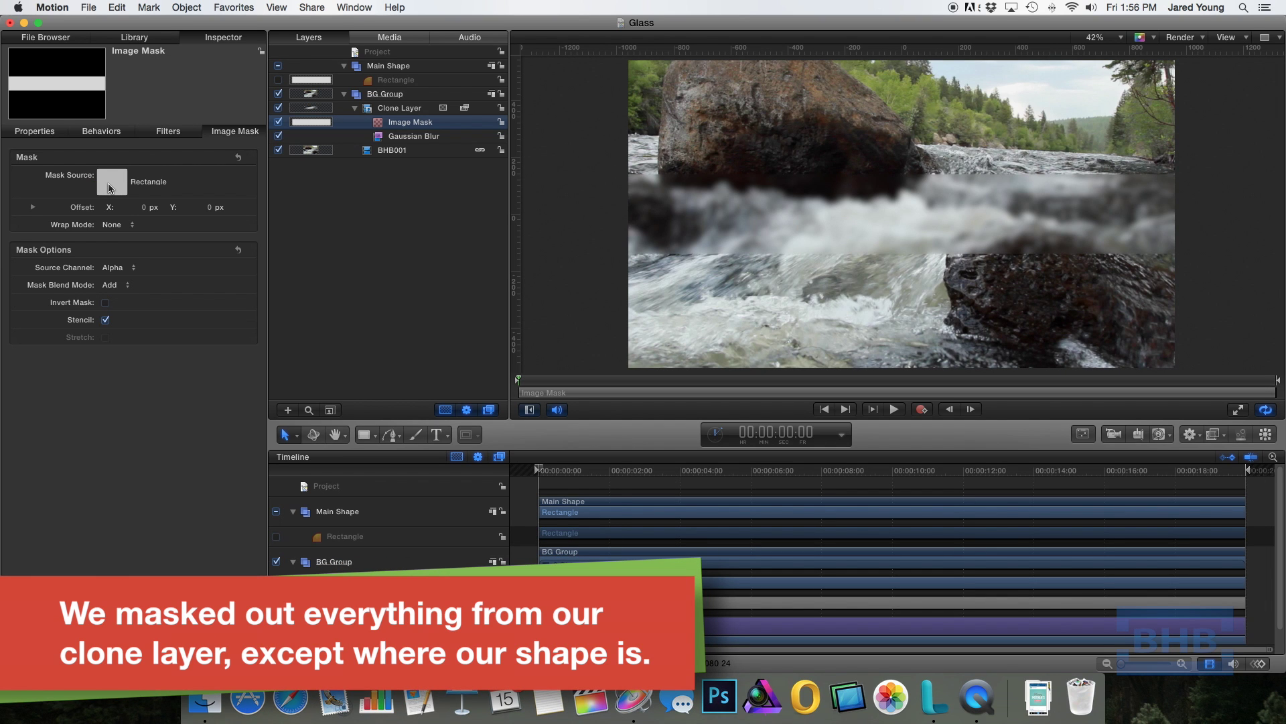
# Step: Keep the Rectangle hidden and drag it higher to raise the frosted band
pyautogui.click(279, 81)
pyautogui.click(279, 81)
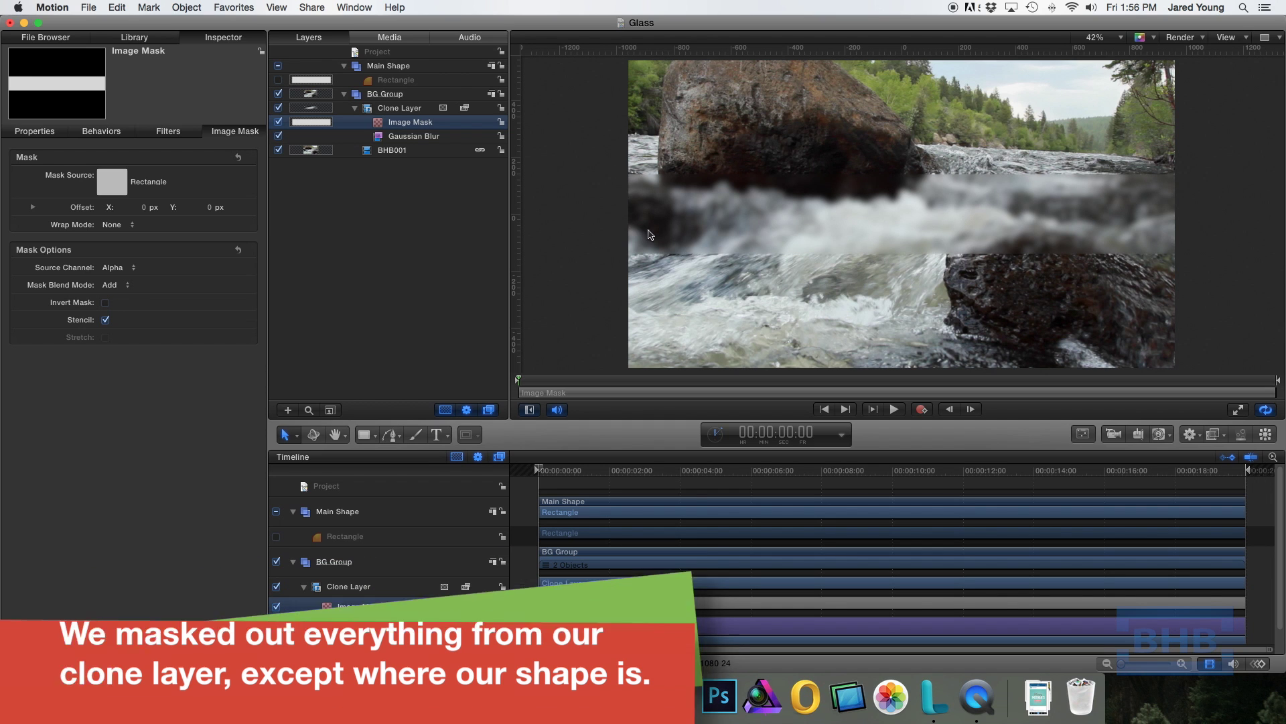
pyautogui.click(397, 81)
pyautogui.moveTo(841, 187)
pyautogui.mouseDown()
pyautogui.moveTo(818, 143)
pyautogui.moveTo(847, 293)
pyautogui.moveTo(836, 95)
pyautogui.mouseUp()
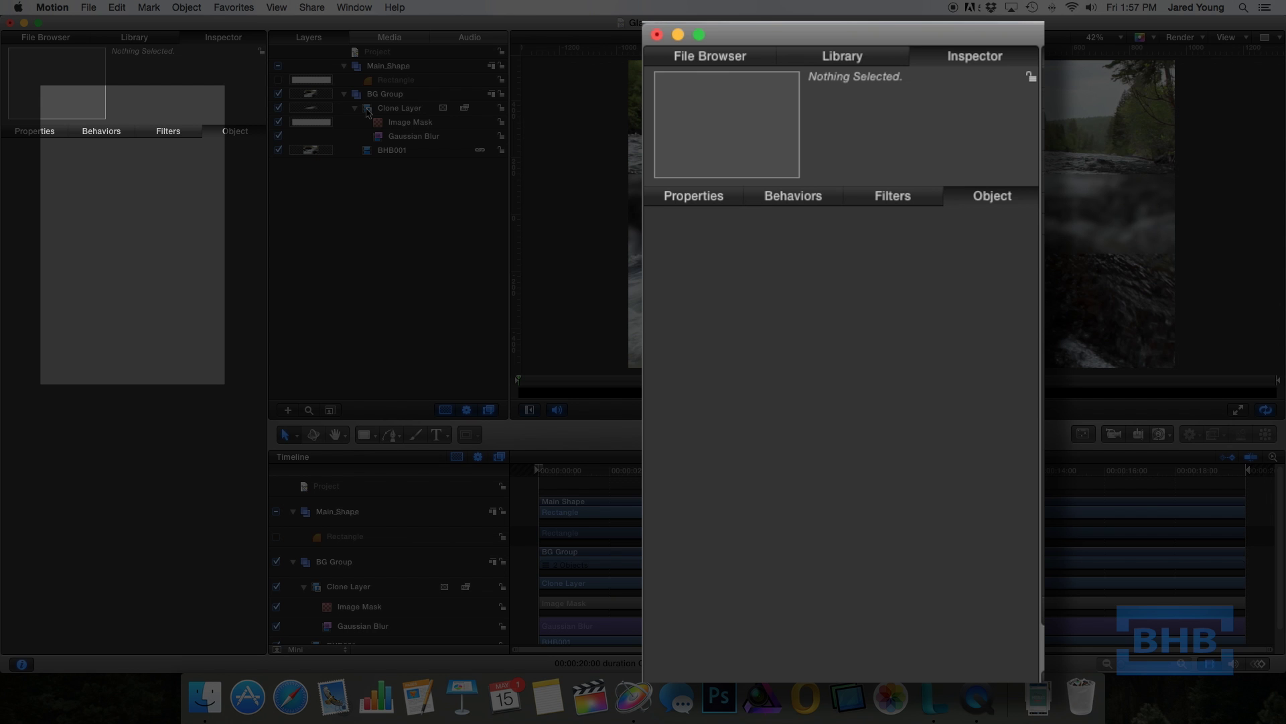
# Step: Enable a drop shadow on the Clone Layer with 75% opacity, blur 49 and distance 43
pyautogui.click(367, 112)
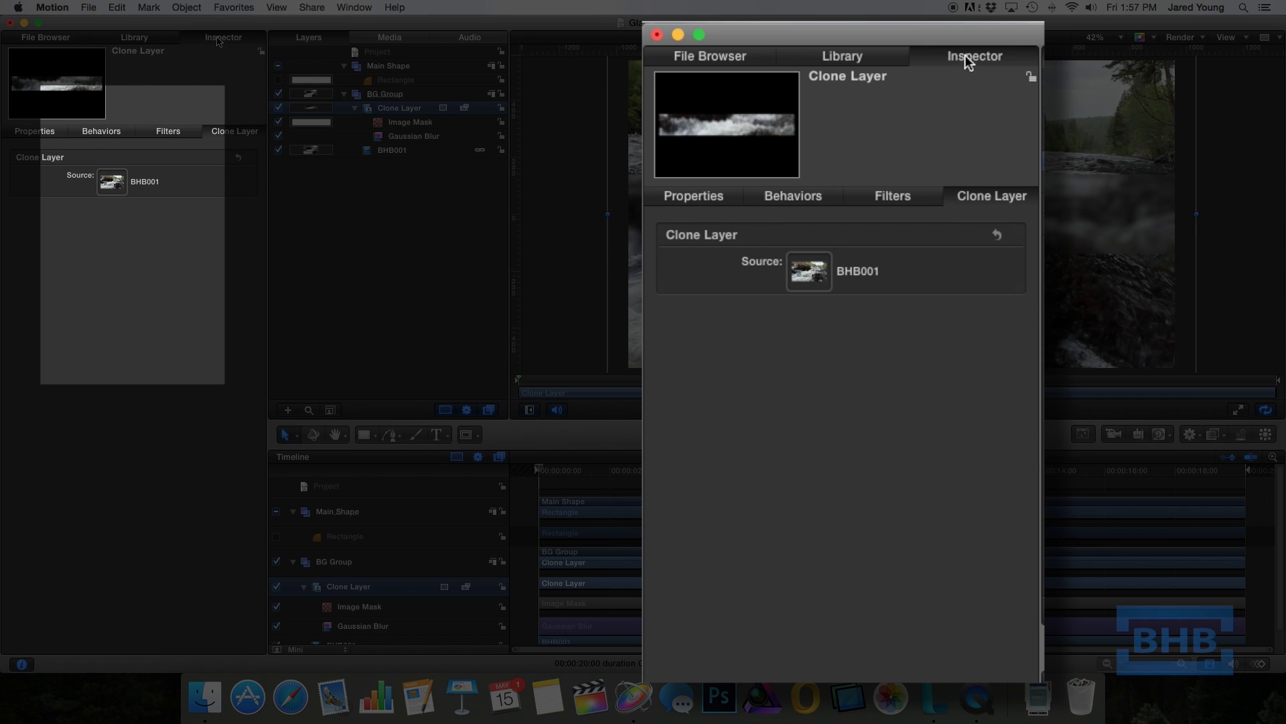
pyautogui.click(37, 131)
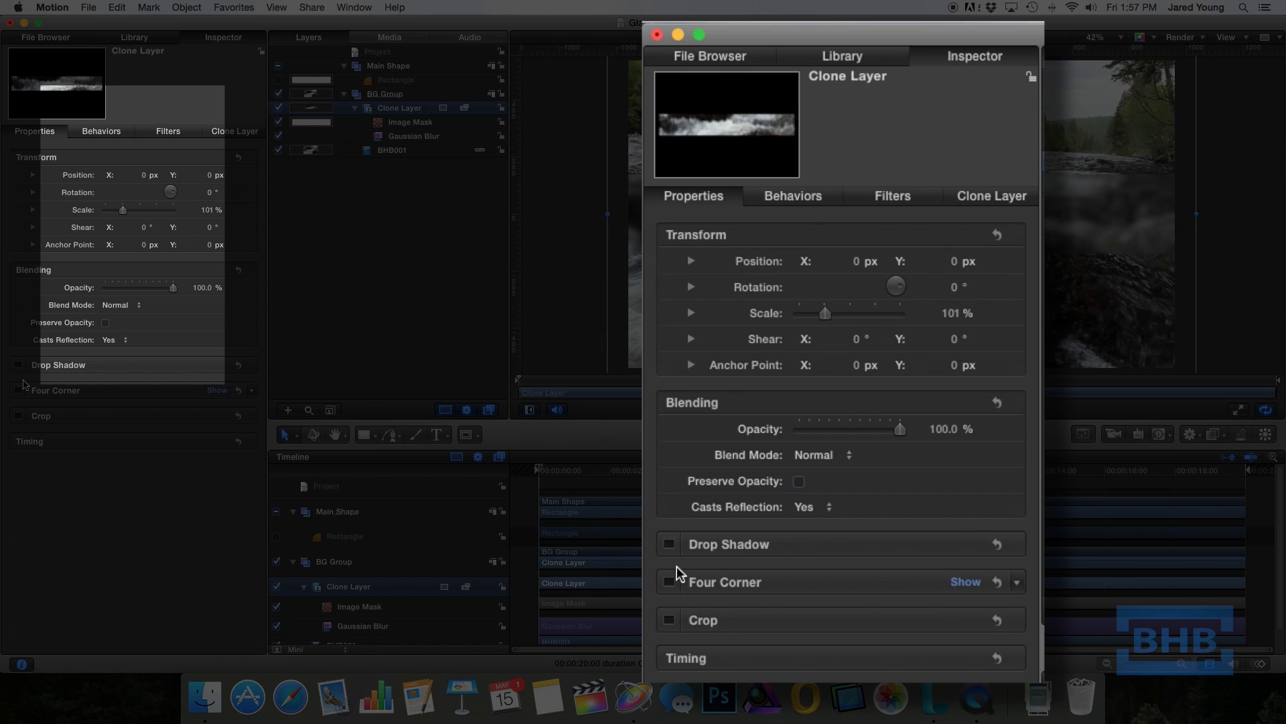
pyautogui.click(669, 544)
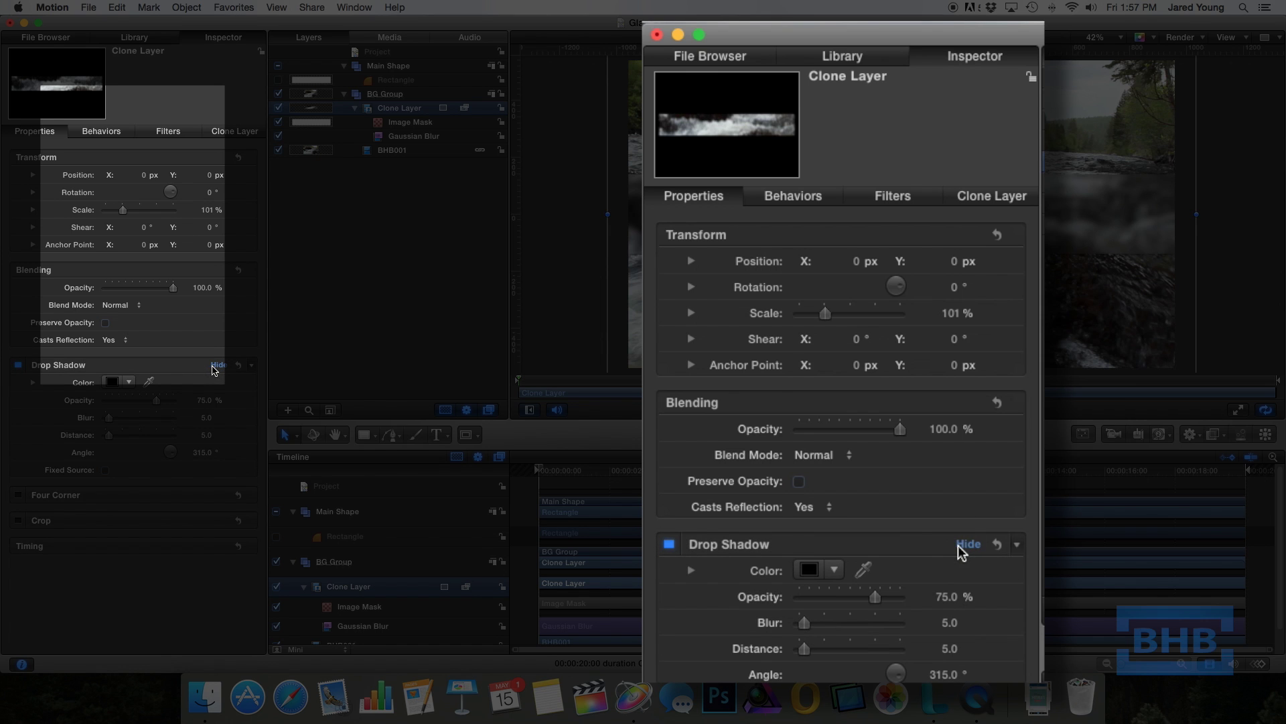
pyautogui.click(948, 621)
pyautogui.write('49')
pyautogui.press('Return')
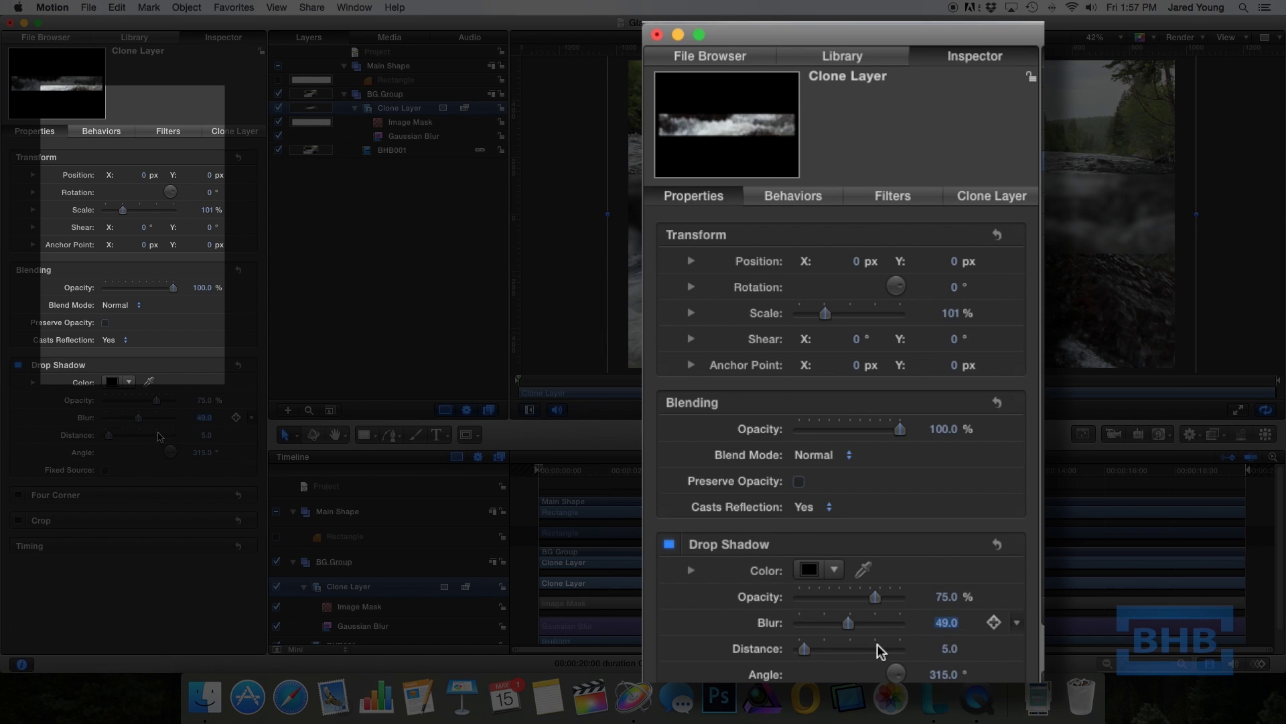
pyautogui.click(950, 649)
pyautogui.write('43')
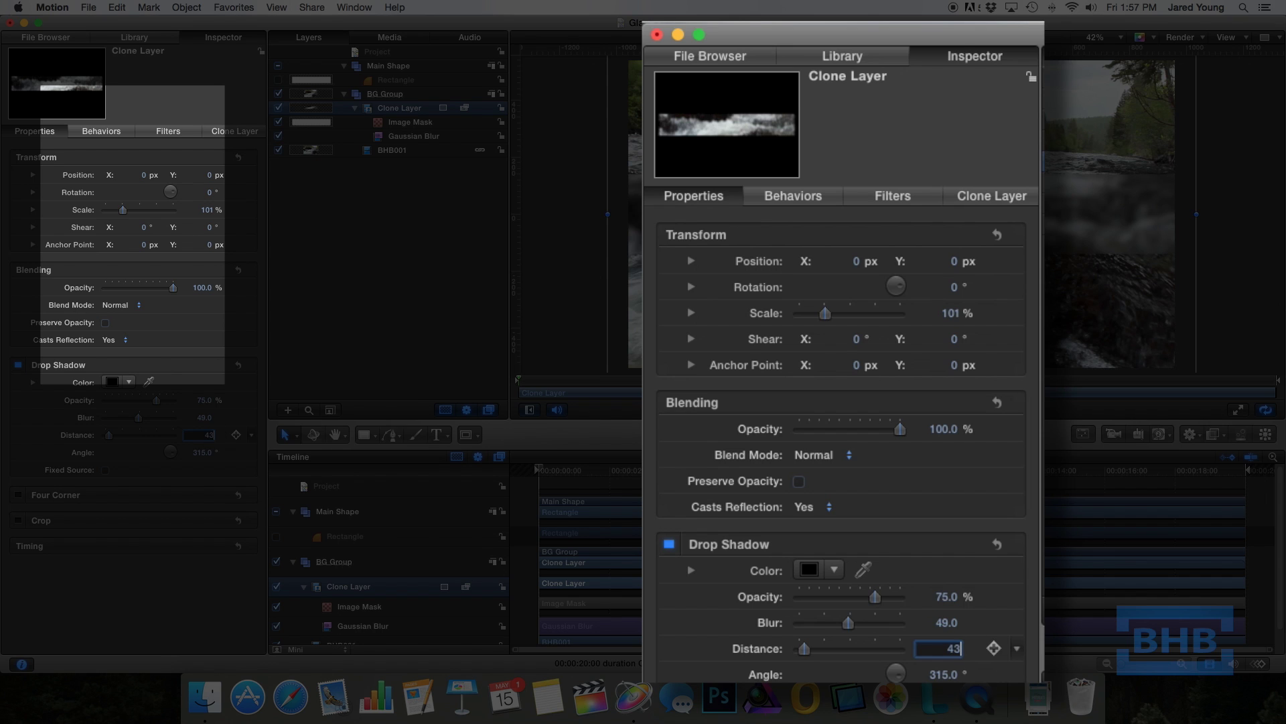
pyautogui.press('Return')
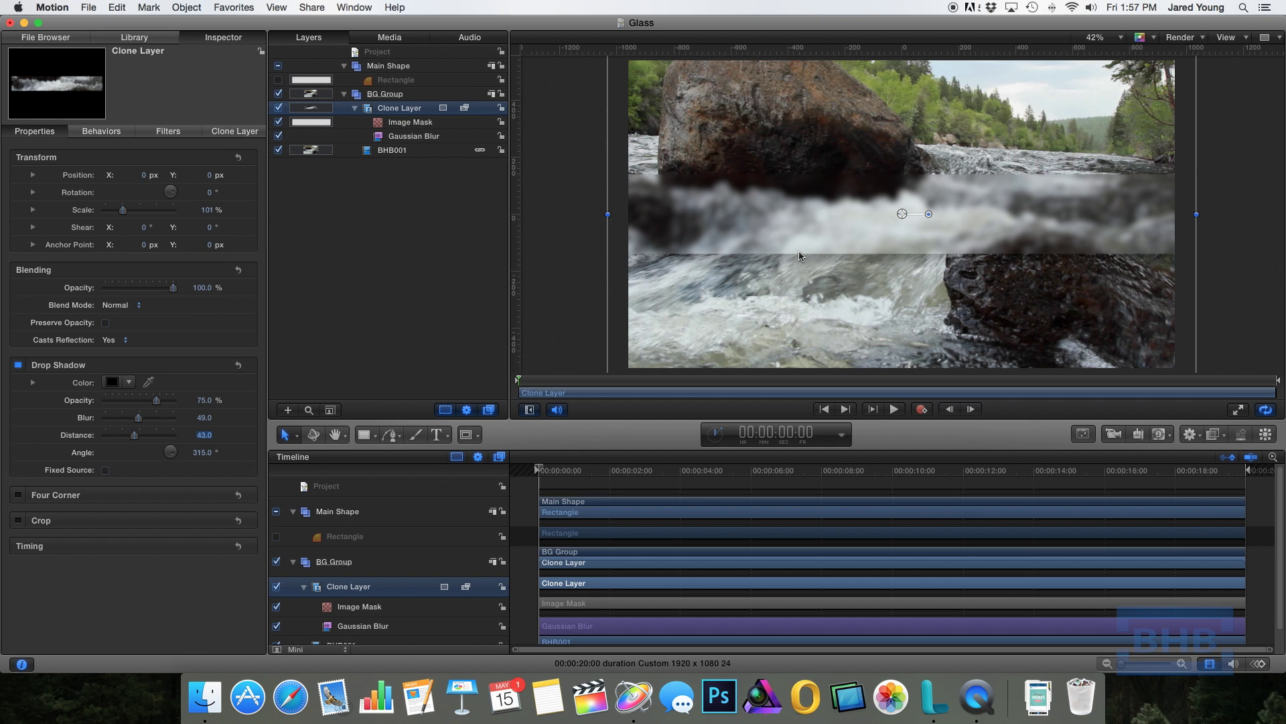
# Step: Rename the Rectangle layer in BG Group to Mask Shape
pyautogui.click(343, 94)
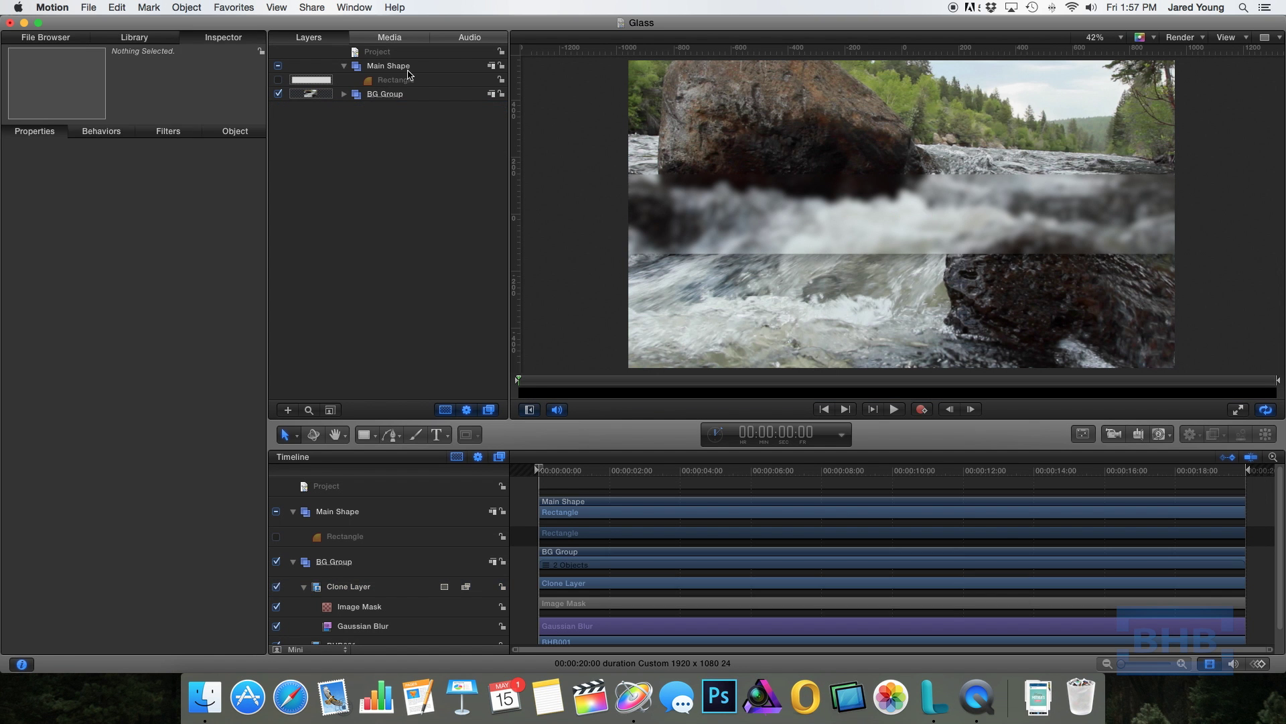
pyautogui.click(396, 80)
pyautogui.moveTo(806, 205)
pyautogui.mouseDown()
pyautogui.moveTo(806, 160)
pyautogui.moveTo(806, 206)
pyautogui.mouseUp()
pyautogui.press('super+z')
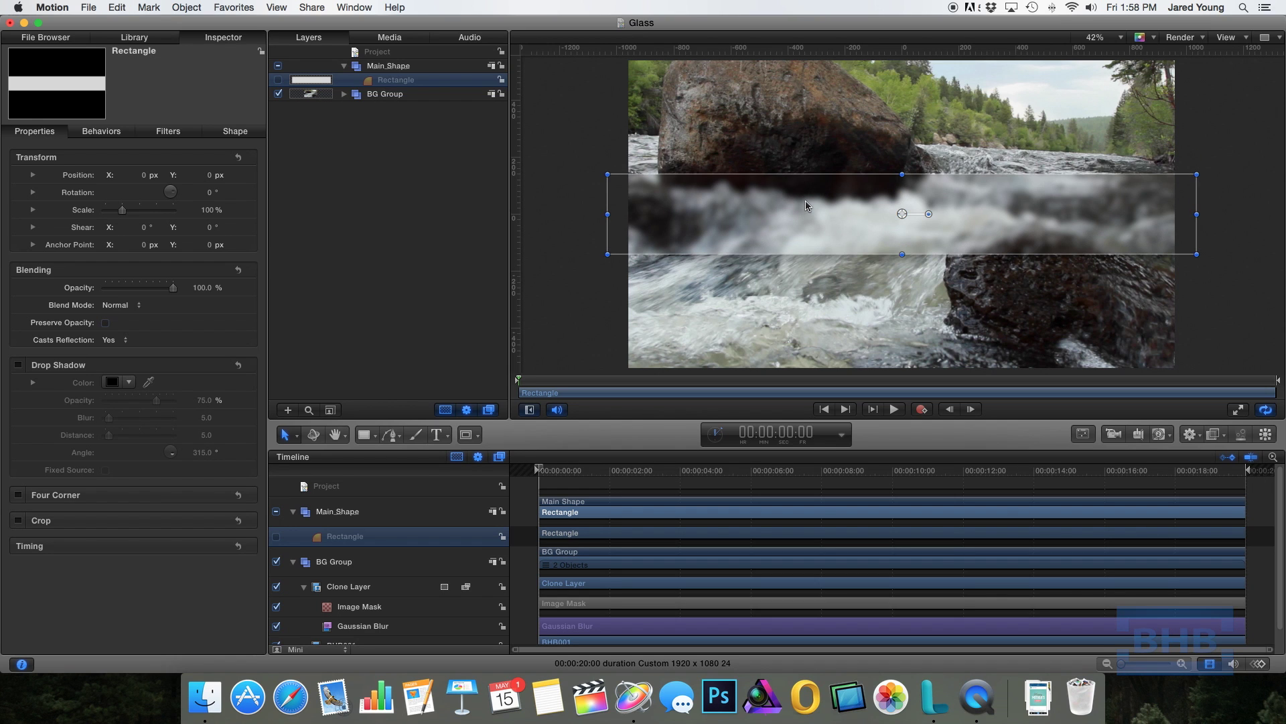
pyautogui.doubleClick(402, 83)
pyautogui.write('Mask')
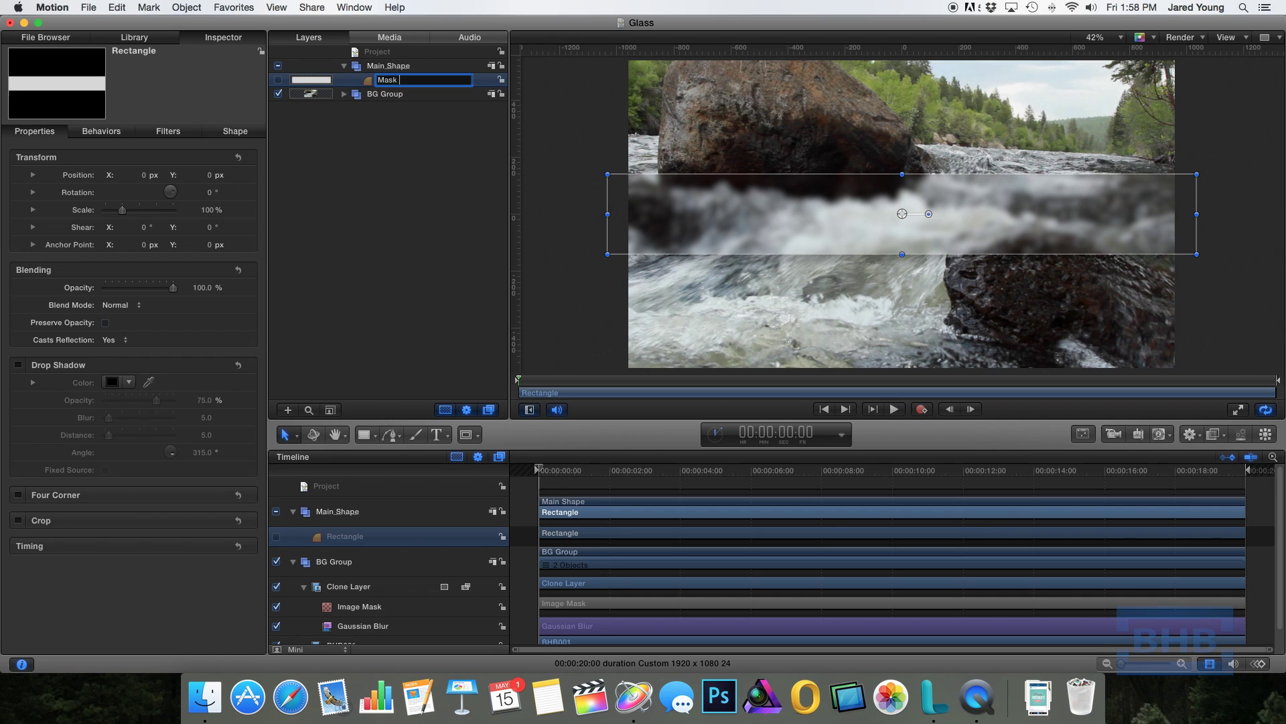
pyautogui.write(' Shape')
pyautogui.press('Return')
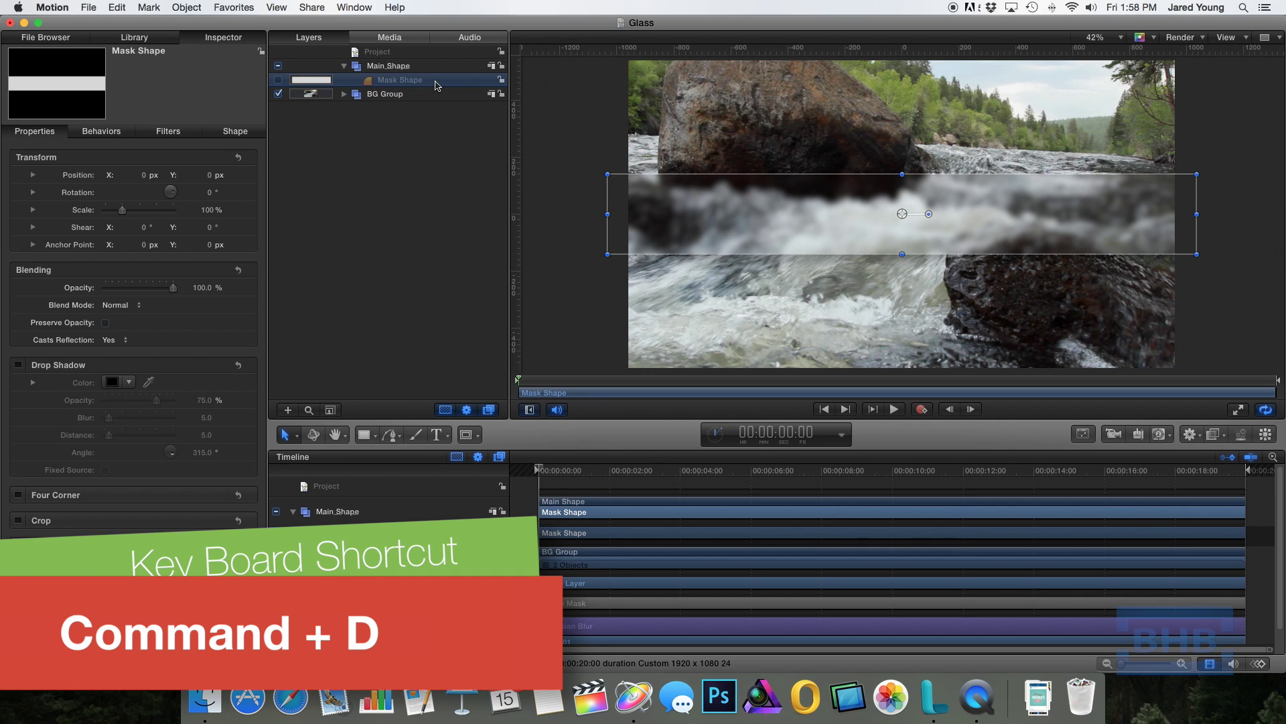
# Step: Duplicate Mask Shape, name the copy Shape Color, and make it visible
pyautogui.press('cmd+d')
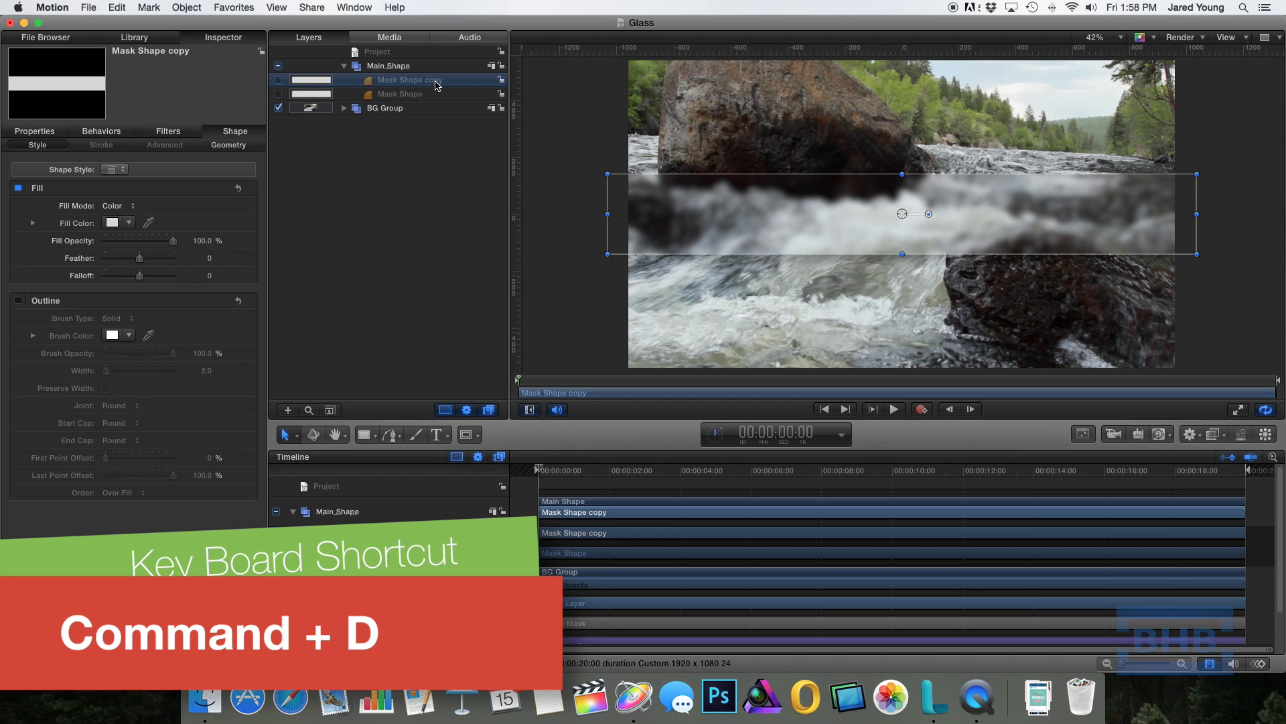
pyautogui.doubleClick(416, 81)
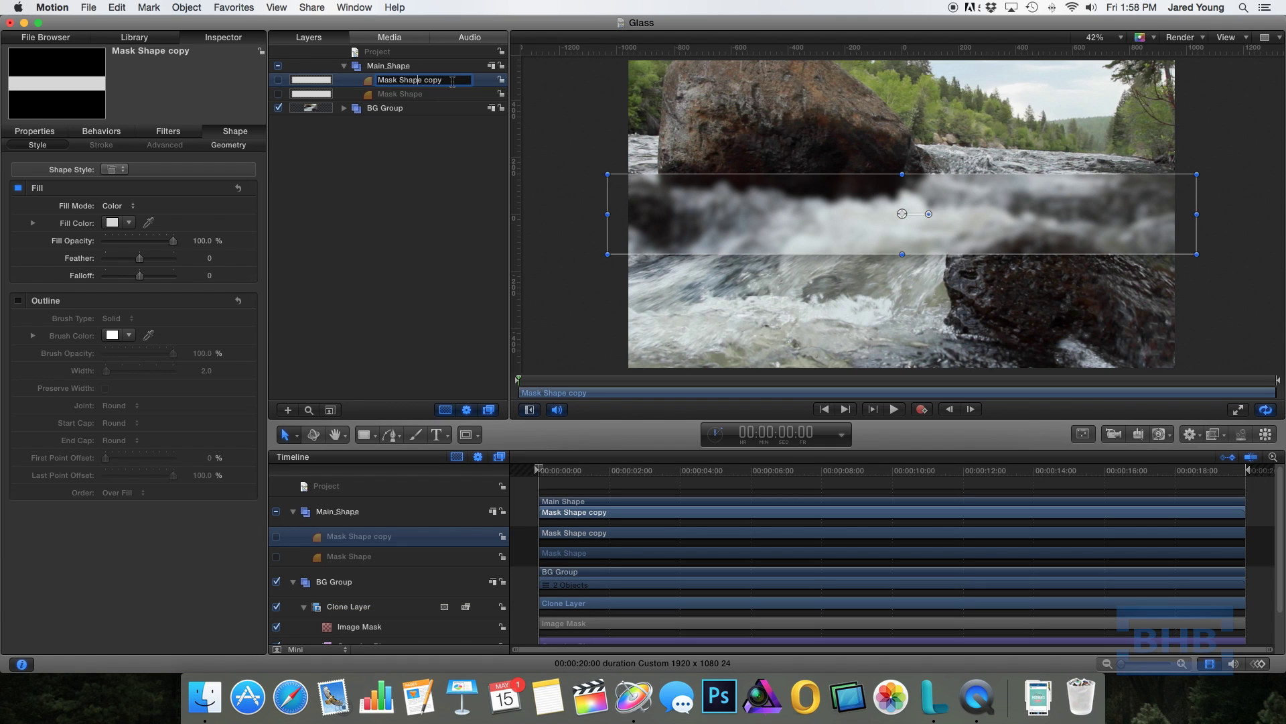
pyautogui.write('Shape Color')
pyautogui.press('Return')
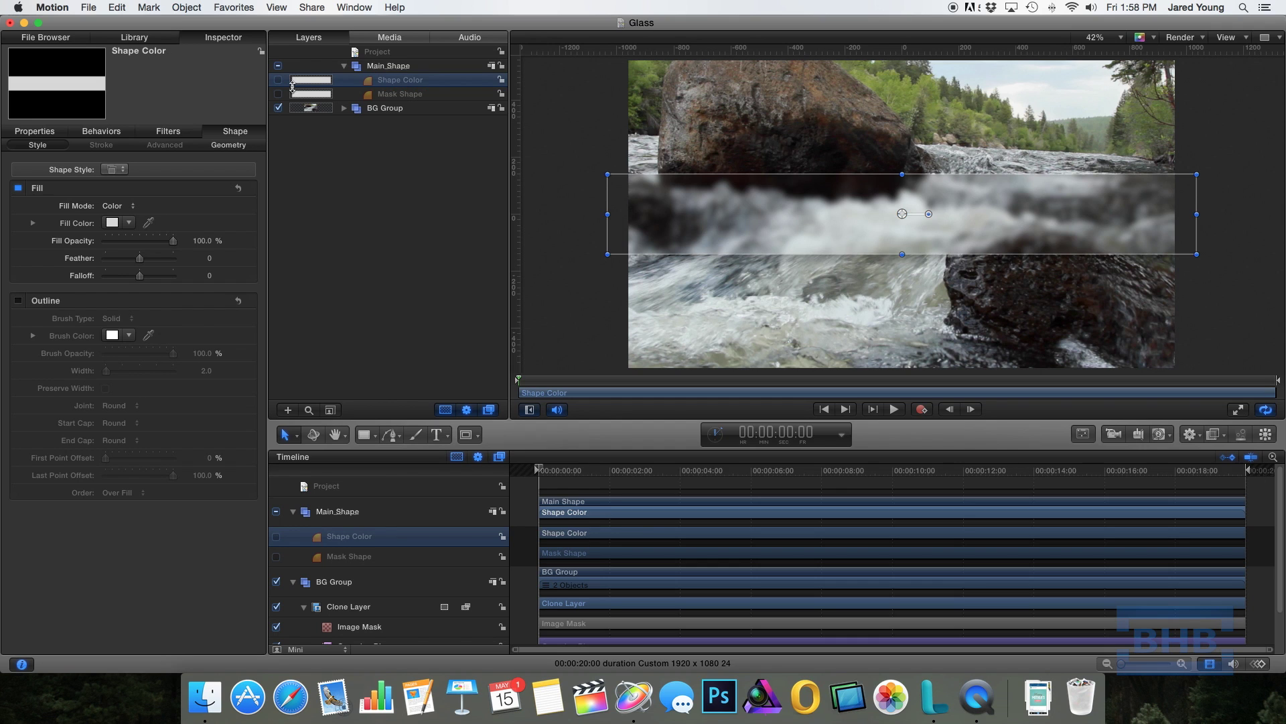
pyautogui.click(279, 81)
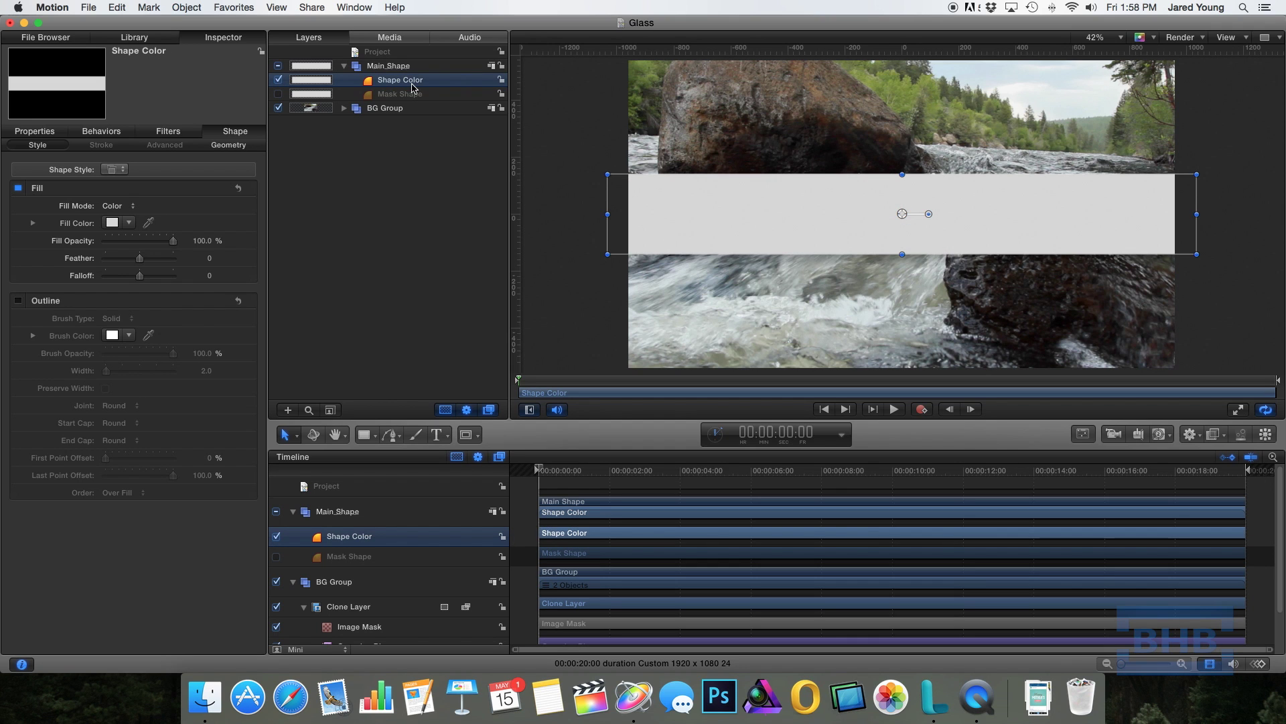
# Step: Give Shape Color a white fill at about 10% fill opacity
pyautogui.click(130, 223)
pyautogui.moveTo(110, 242); pyautogui.dragTo(114, 361)
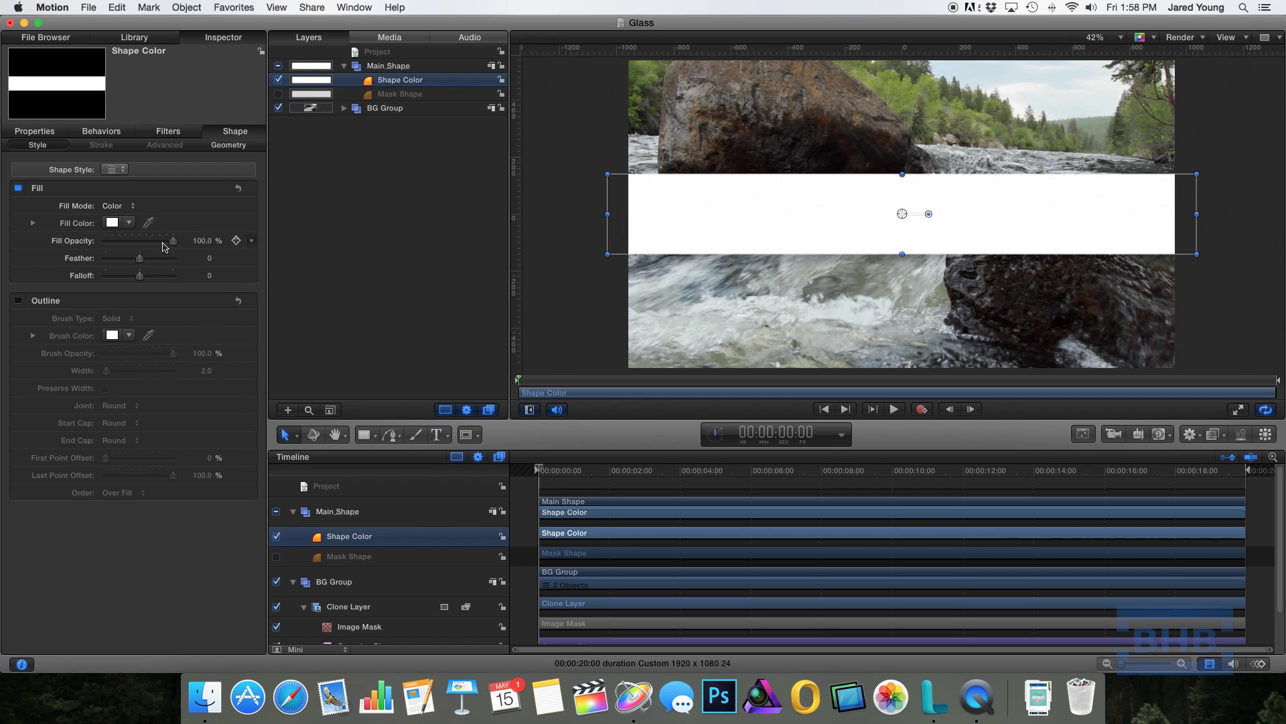
pyautogui.moveTo(173, 243); pyautogui.dragTo(112, 249)
pyautogui.press('shift+super+a')
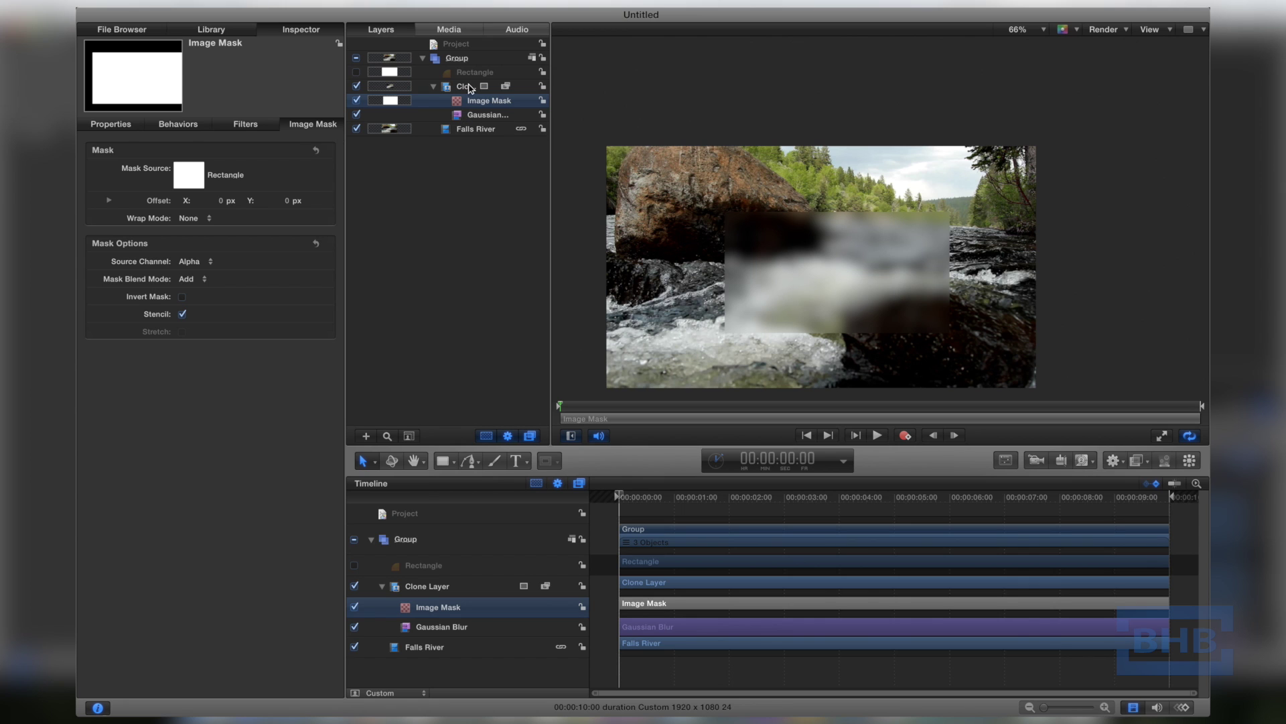
# Step: Move the Rectangle up and left, checking its position with it visible at reduced opacity
pyautogui.click(457, 74)
pyautogui.moveTo(761, 335); pyautogui.dragTo(789, 308)
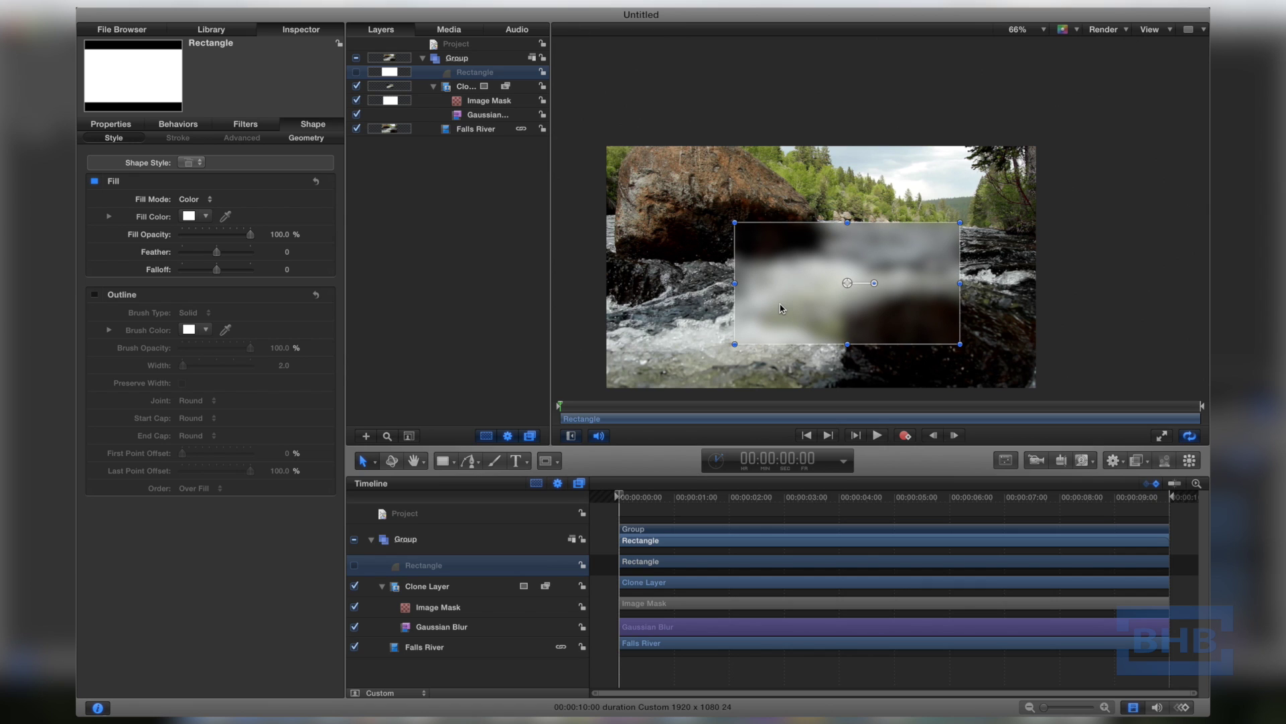
pyautogui.click(357, 72)
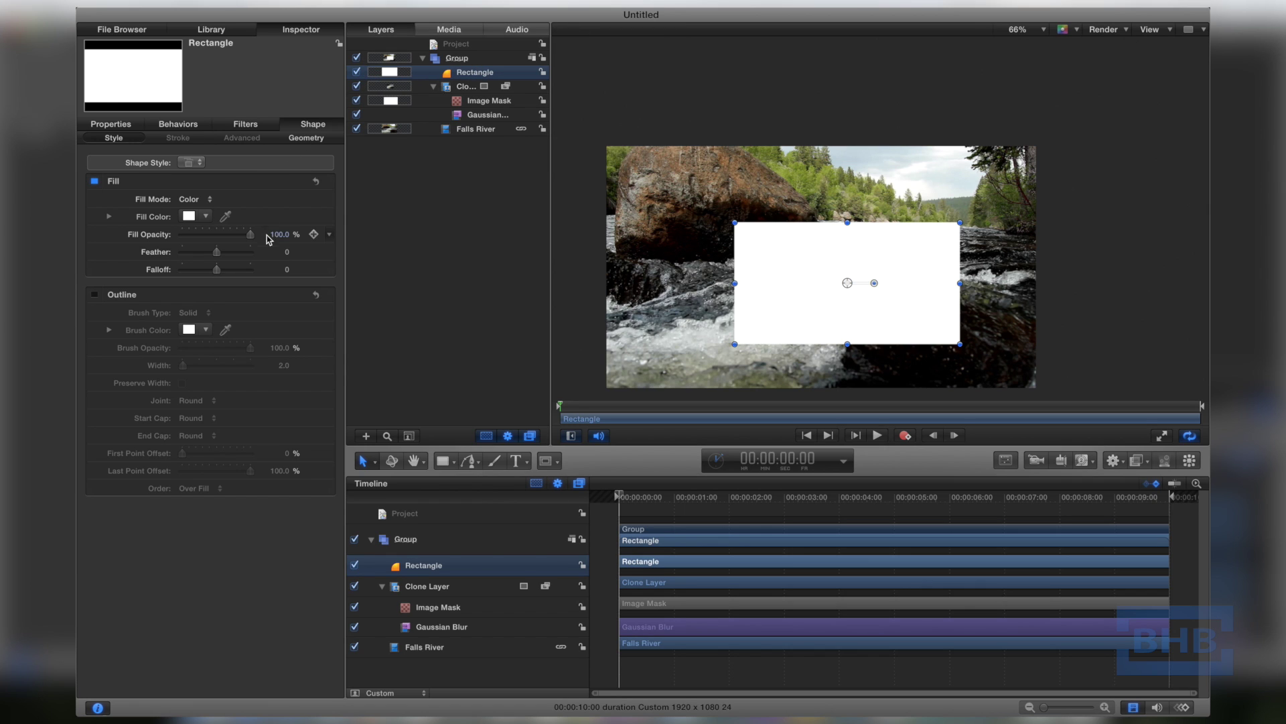
pyautogui.moveTo(249, 238); pyautogui.dragTo(137, 236)
pyautogui.moveTo(781, 262); pyautogui.dragTo(734, 237)
pyautogui.moveTo(182, 235)
pyautogui.mouseDown()
pyautogui.moveTo(330, 243)
pyautogui.moveTo(170, 238)
pyautogui.mouseUp()
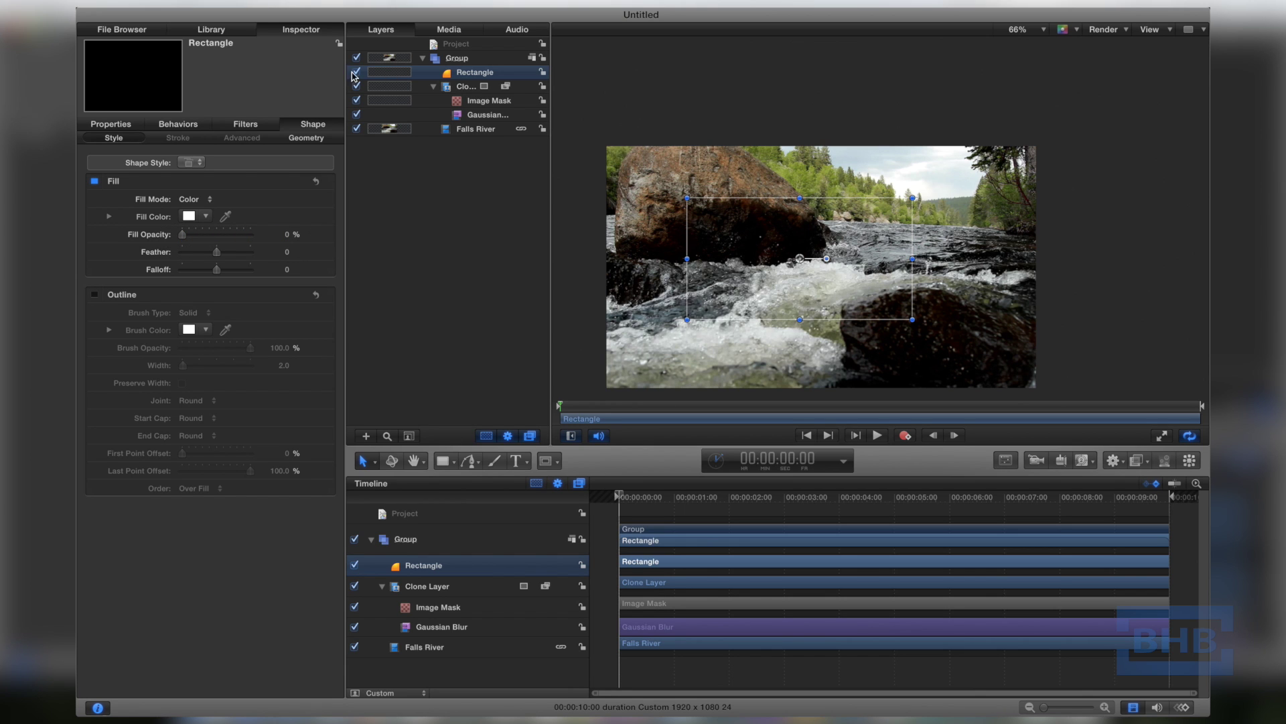
# Step: Hide the Rectangle again and restore its fill opacity to 100%
pyautogui.click(356, 72)
pyautogui.click(186, 238)
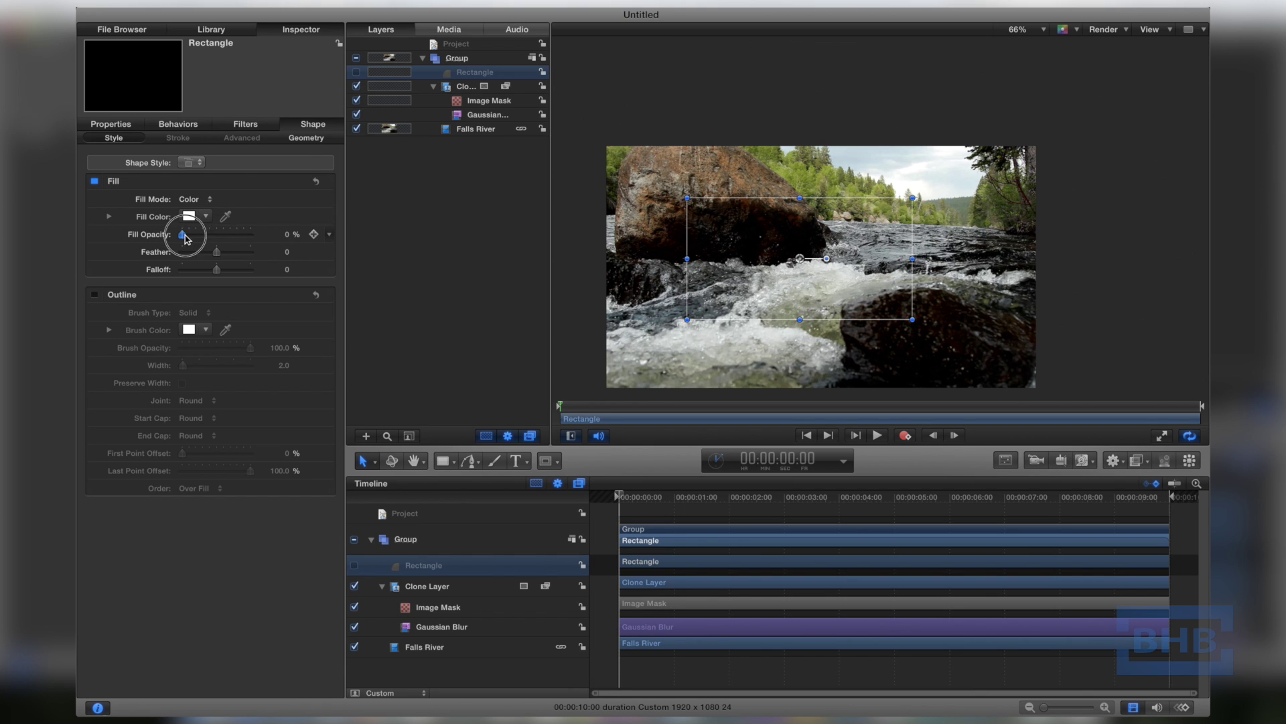
pyautogui.moveTo(185, 237); pyautogui.dragTo(340, 229)
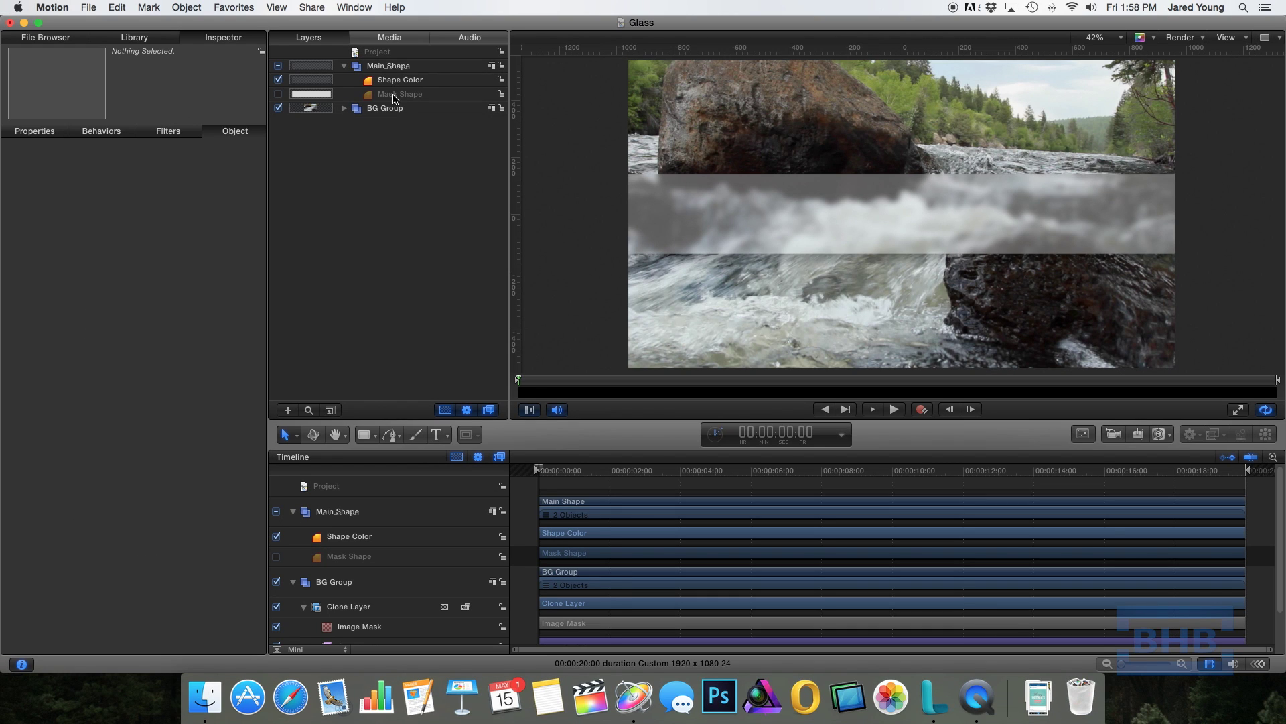
# Step: Move Mask Shape up about 55 px and add a Match Move behavior to it
pyautogui.click(394, 95)
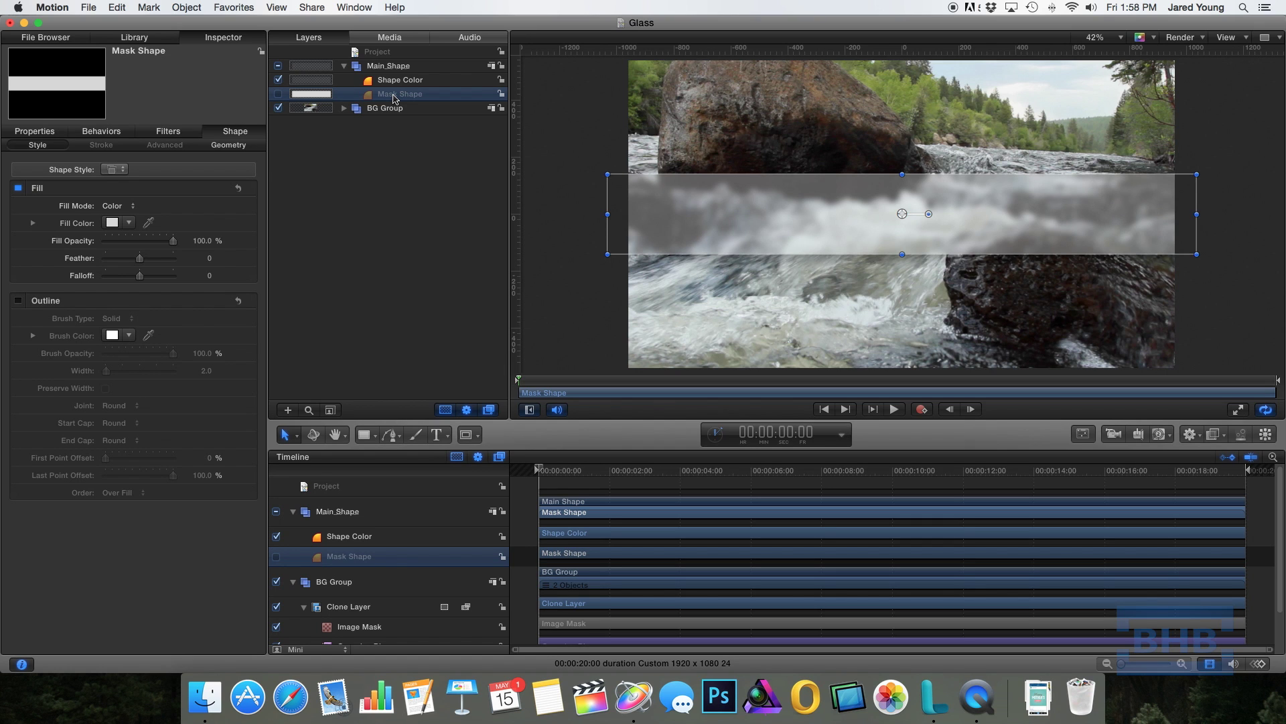
pyautogui.moveTo(717, 192); pyautogui.dragTo(716, 161)
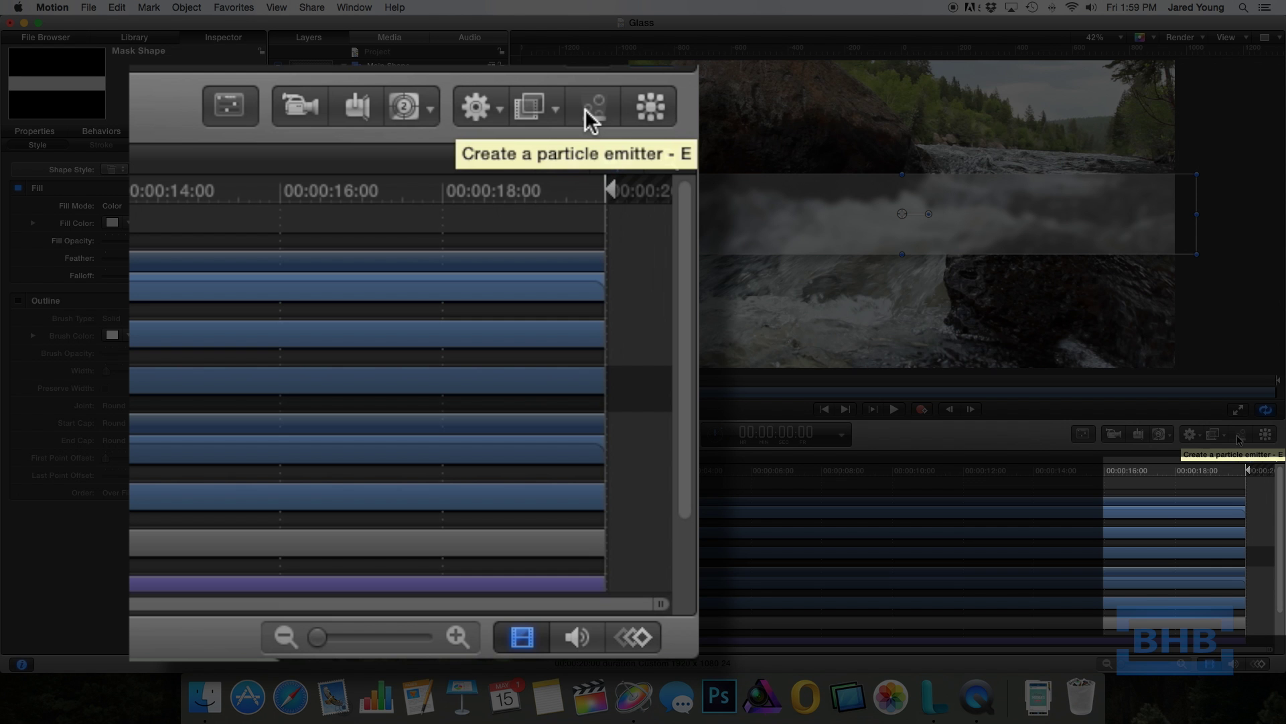
pyautogui.click(1197, 435)
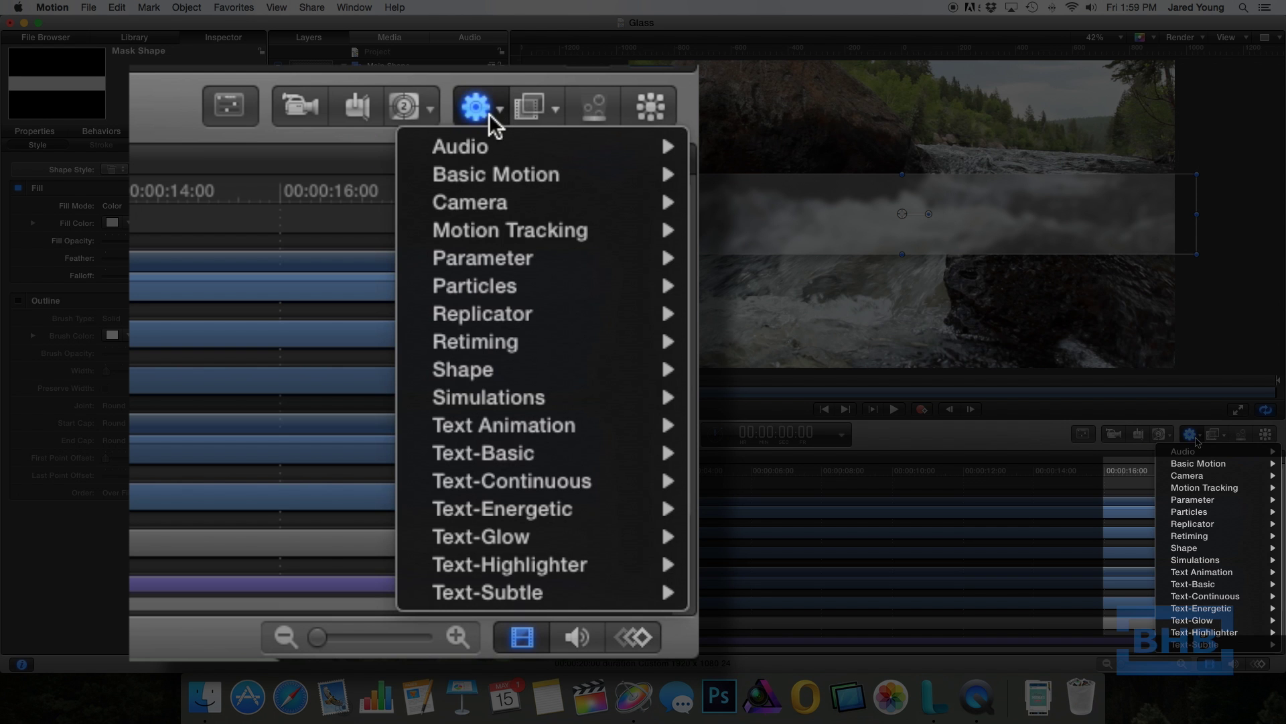
pyautogui.moveTo(494, 228)
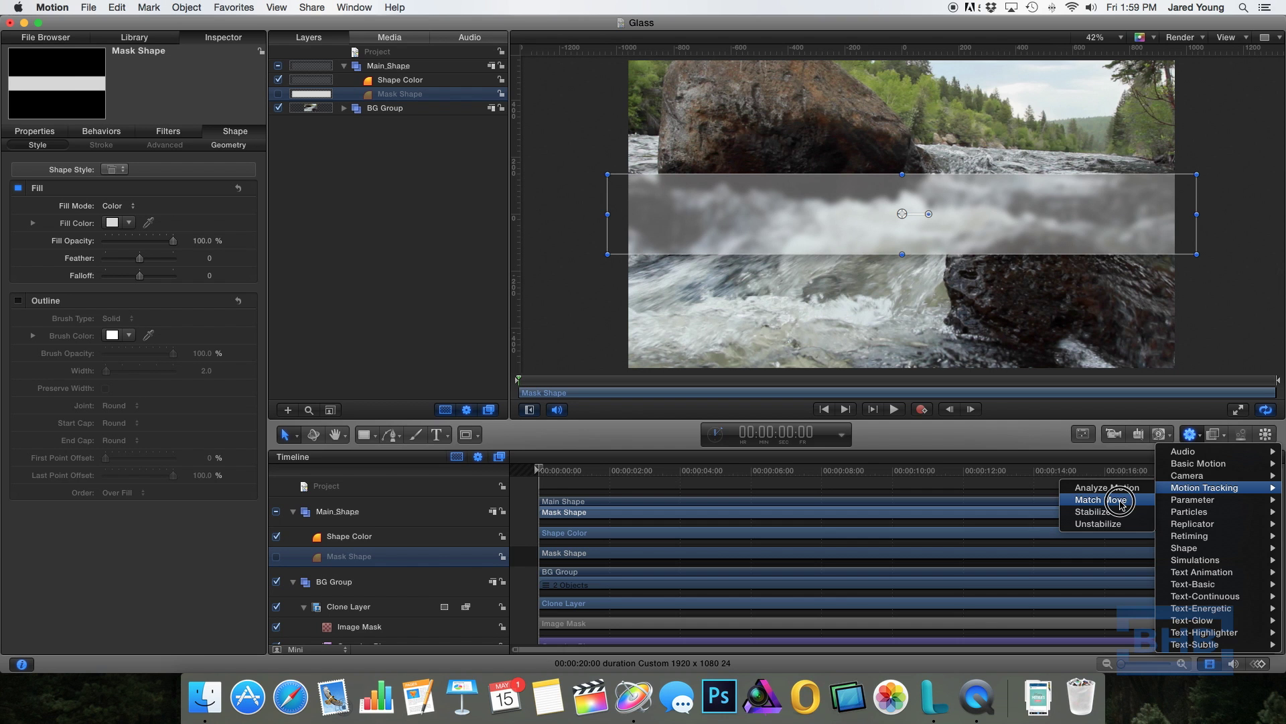
pyautogui.click(1124, 504)
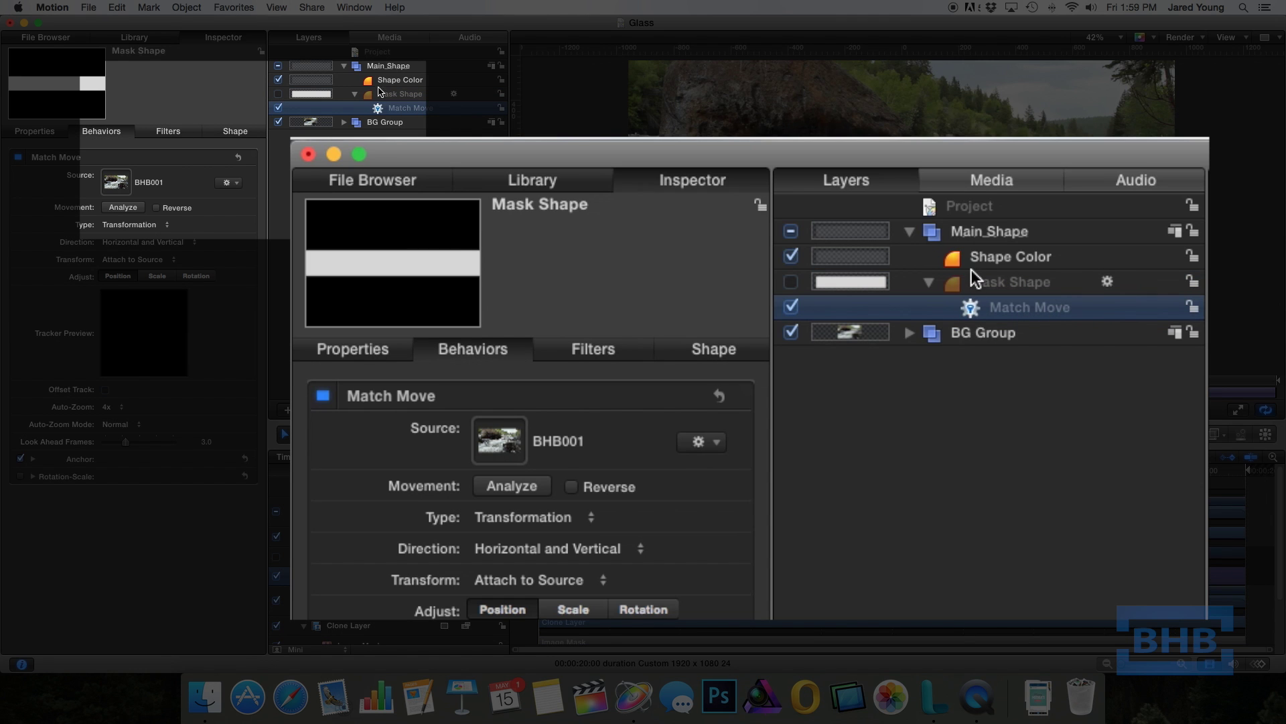
# Step: Set Shape Color as the Match Move source, with rotation, scale and position matching toggled
pyautogui.moveTo(368, 80); pyautogui.dragTo(112, 182)
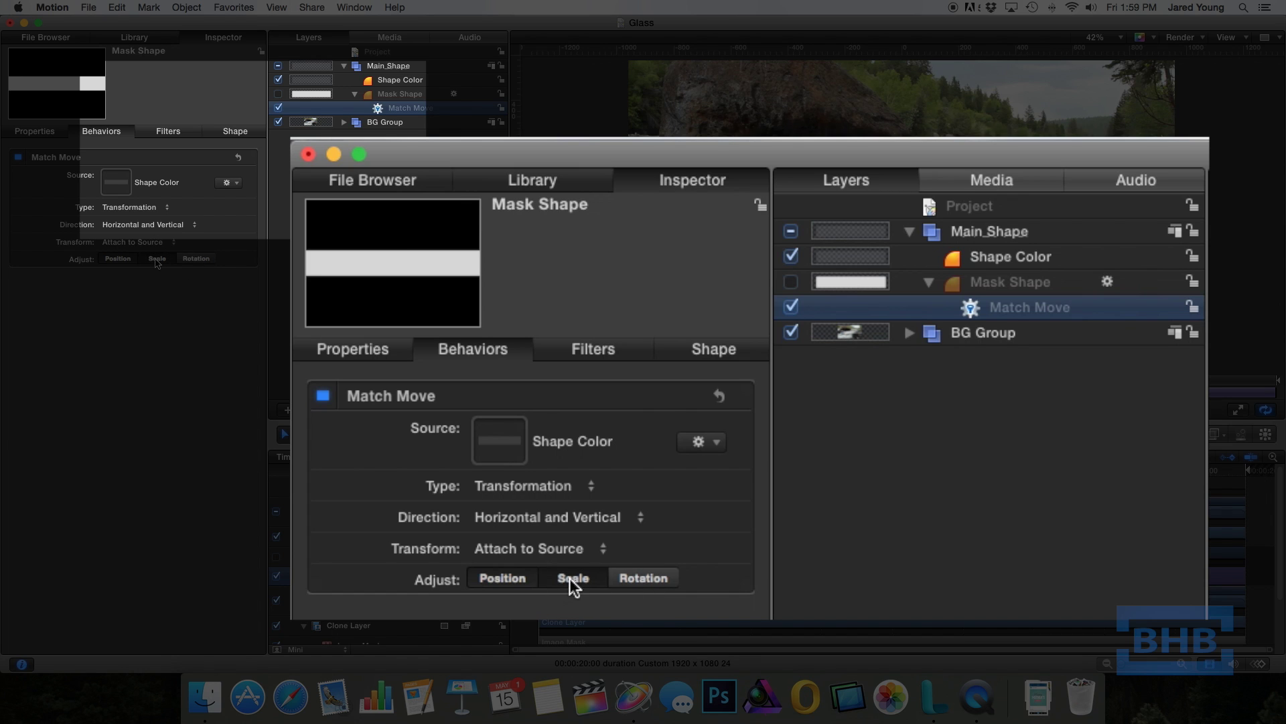
pyautogui.click(638, 578)
pyautogui.click(572, 578)
pyautogui.click(501, 583)
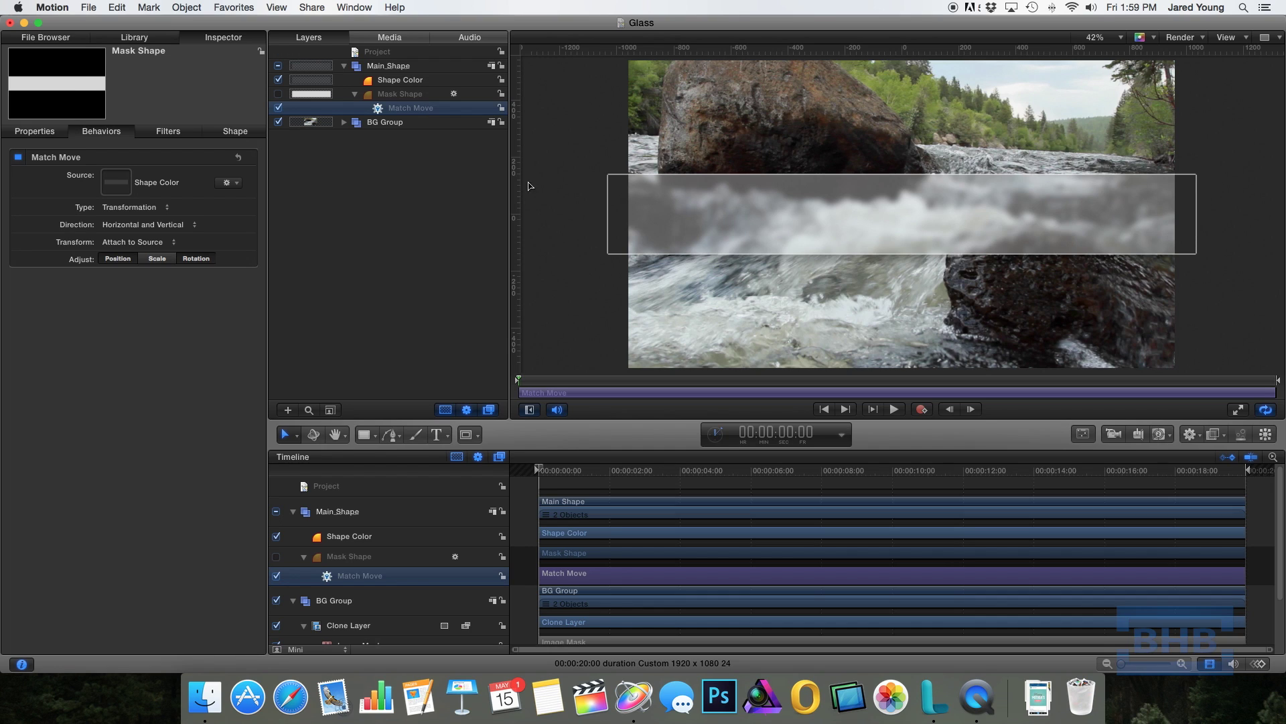
# Step: Nudge Shape Color up toward the frame top and clear the selection
pyautogui.click(394, 82)
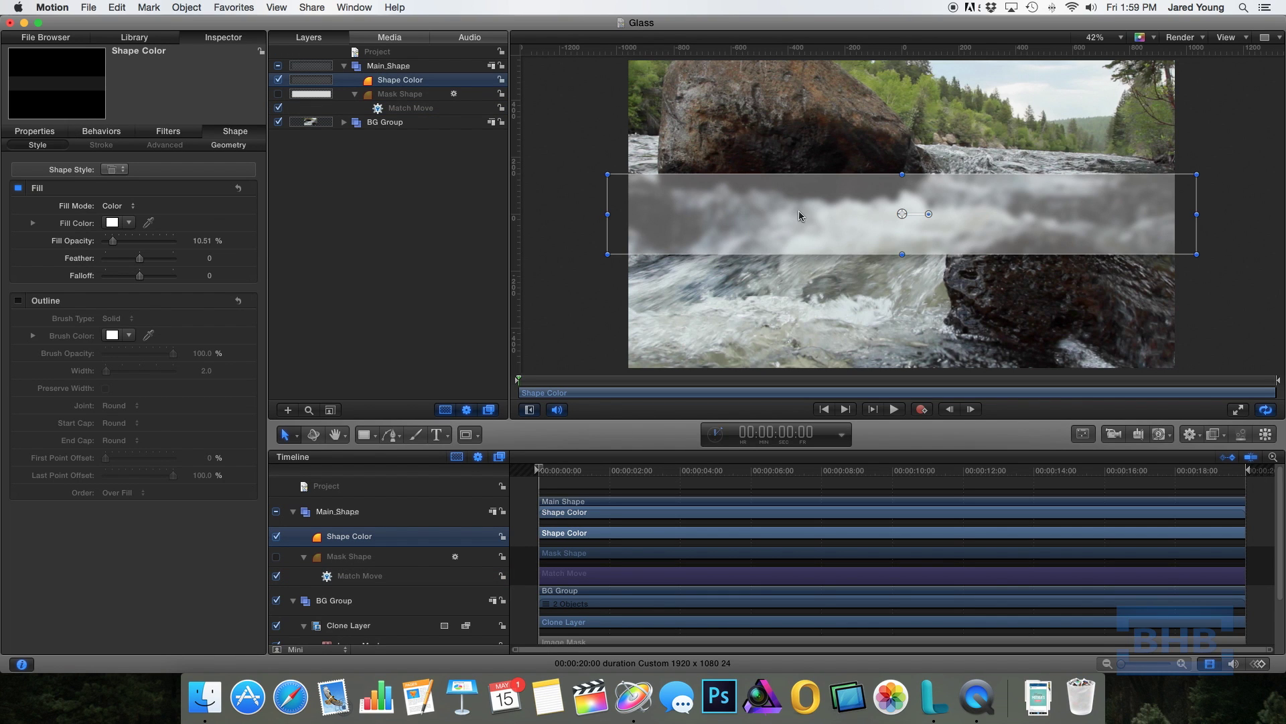
pyautogui.moveTo(799, 215)
pyautogui.mouseDown()
pyautogui.moveTo(769, 149)
pyautogui.moveTo(783, 114)
pyautogui.moveTo(791, 122)
pyautogui.moveTo(736, 121)
pyautogui.moveTo(724, 207)
pyautogui.moveTo(821, 212)
pyautogui.mouseUp()
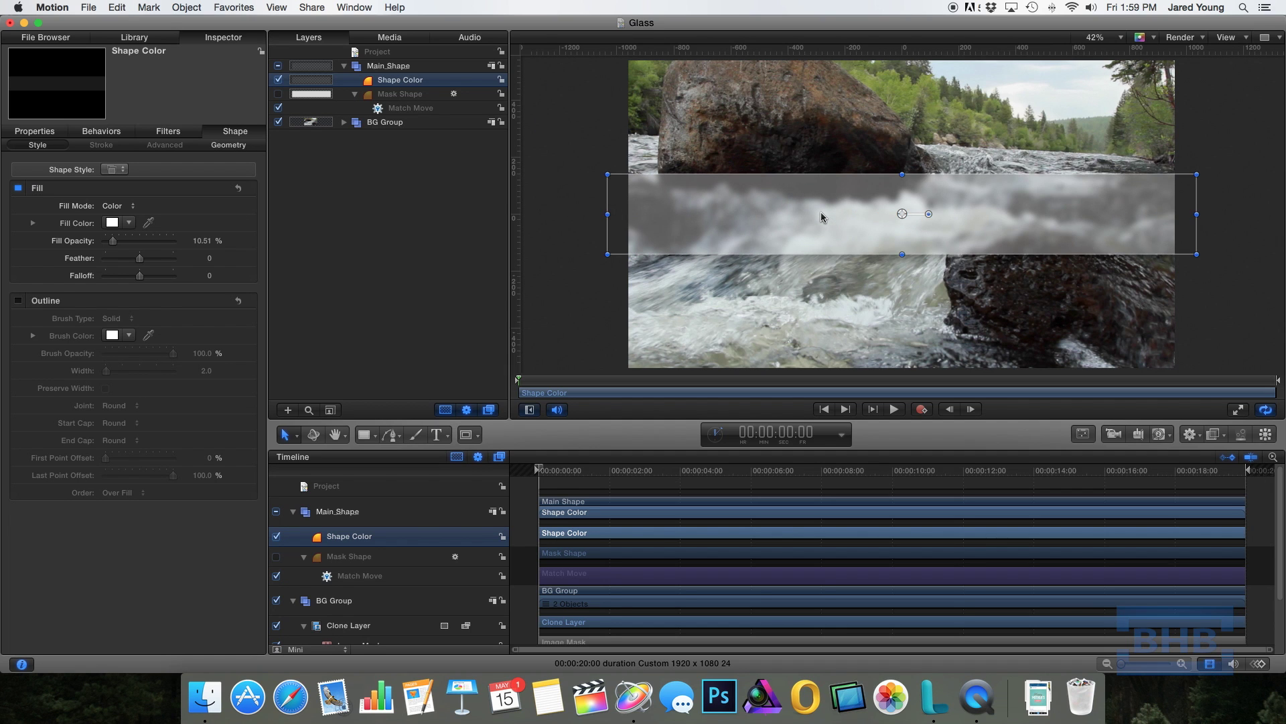
pyautogui.click(324, 360)
# Step: Add a new empty group and name it Graphics
pyautogui.click(289, 410)
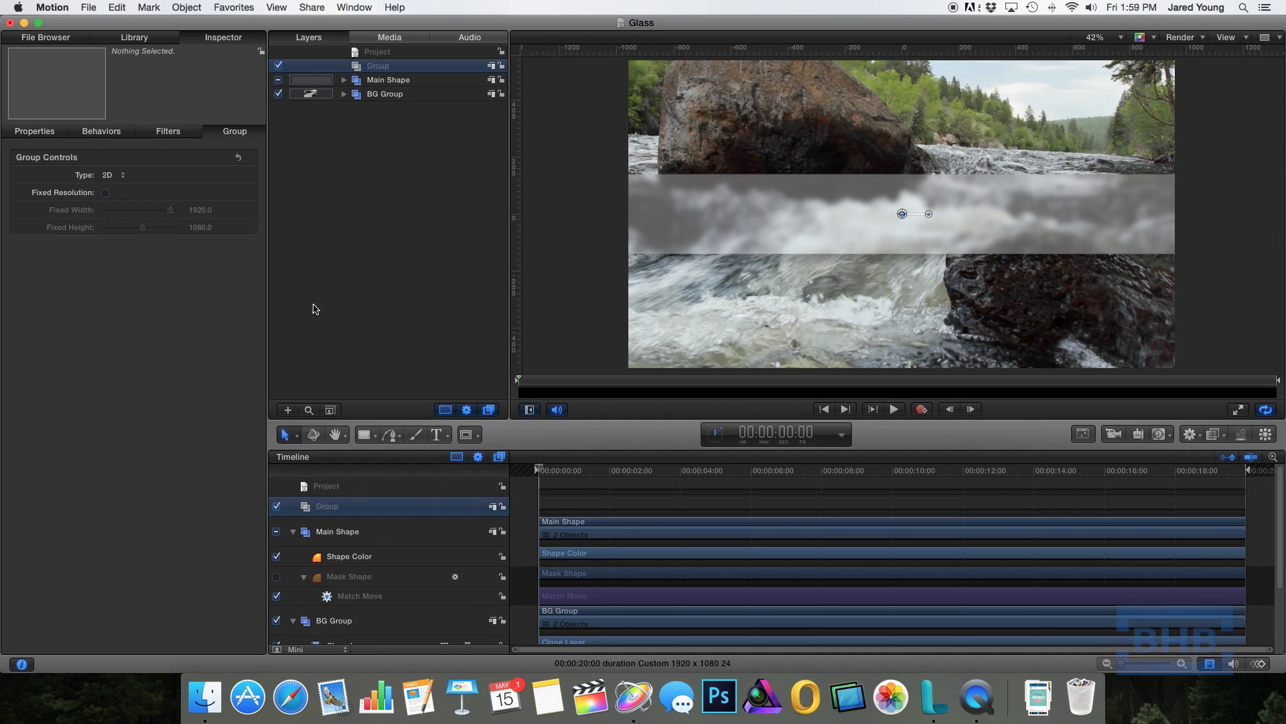
pyautogui.doubleClick(387, 67)
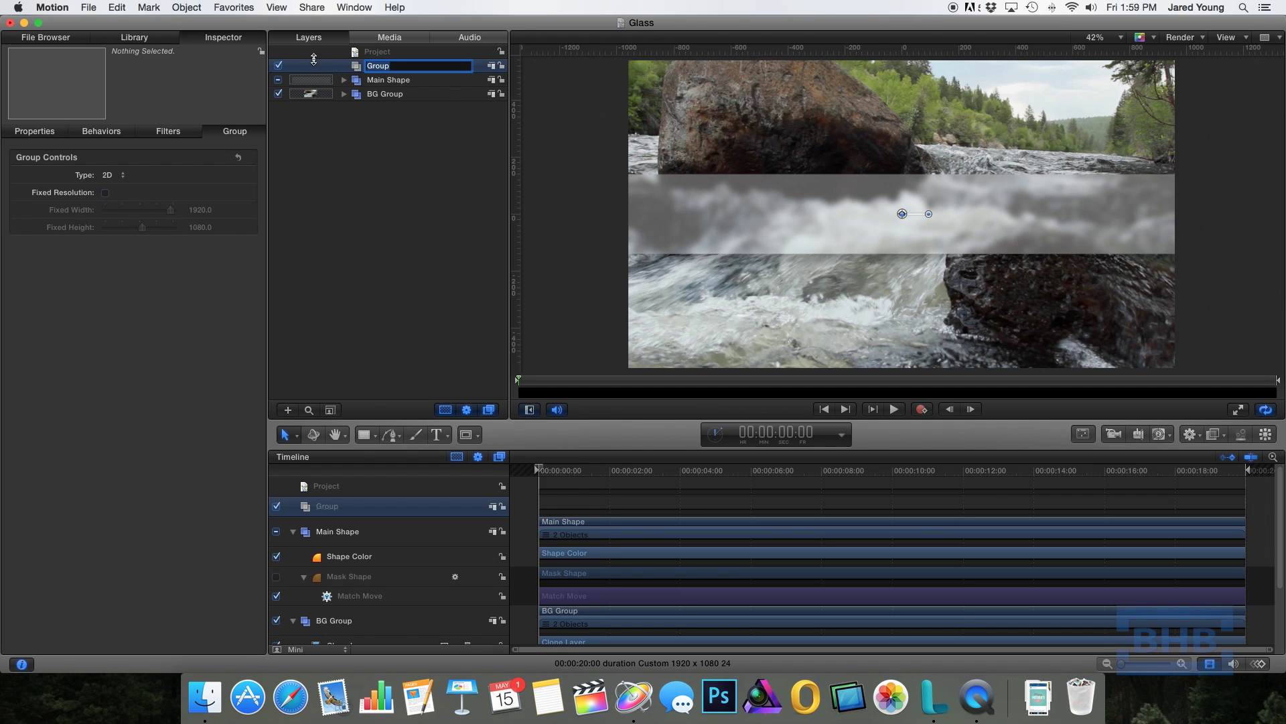
pyautogui.write('Graphics')
pyautogui.press('Return')
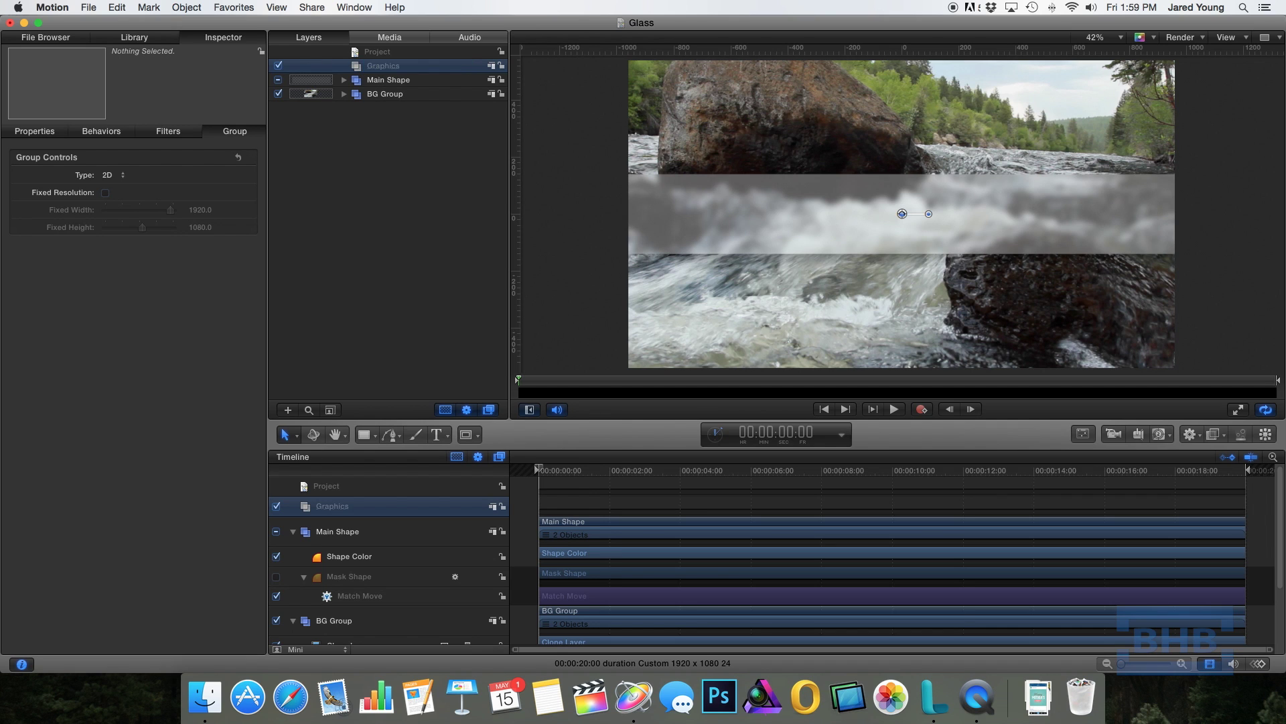
# Step: Create a text layer reading BLUE HOUSE RAFTING on the pane
pyautogui.click(439, 434)
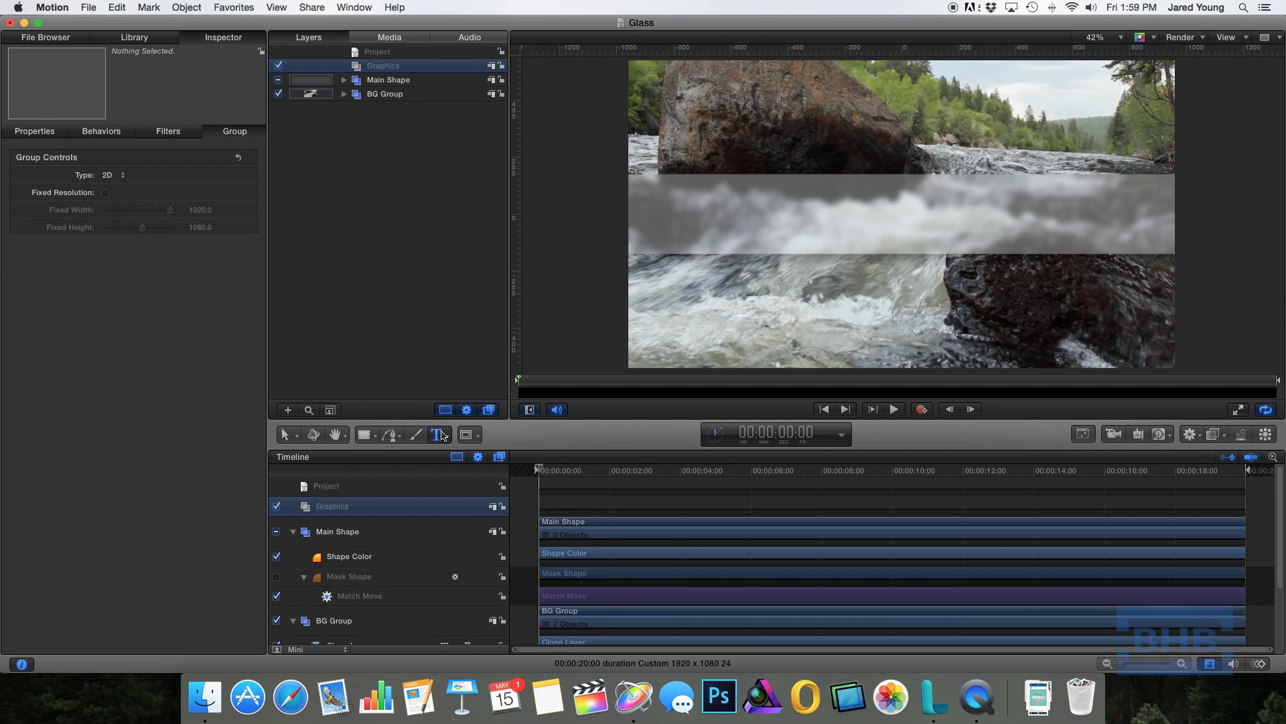
pyautogui.click(905, 213)
pyautogui.write('BLUE')
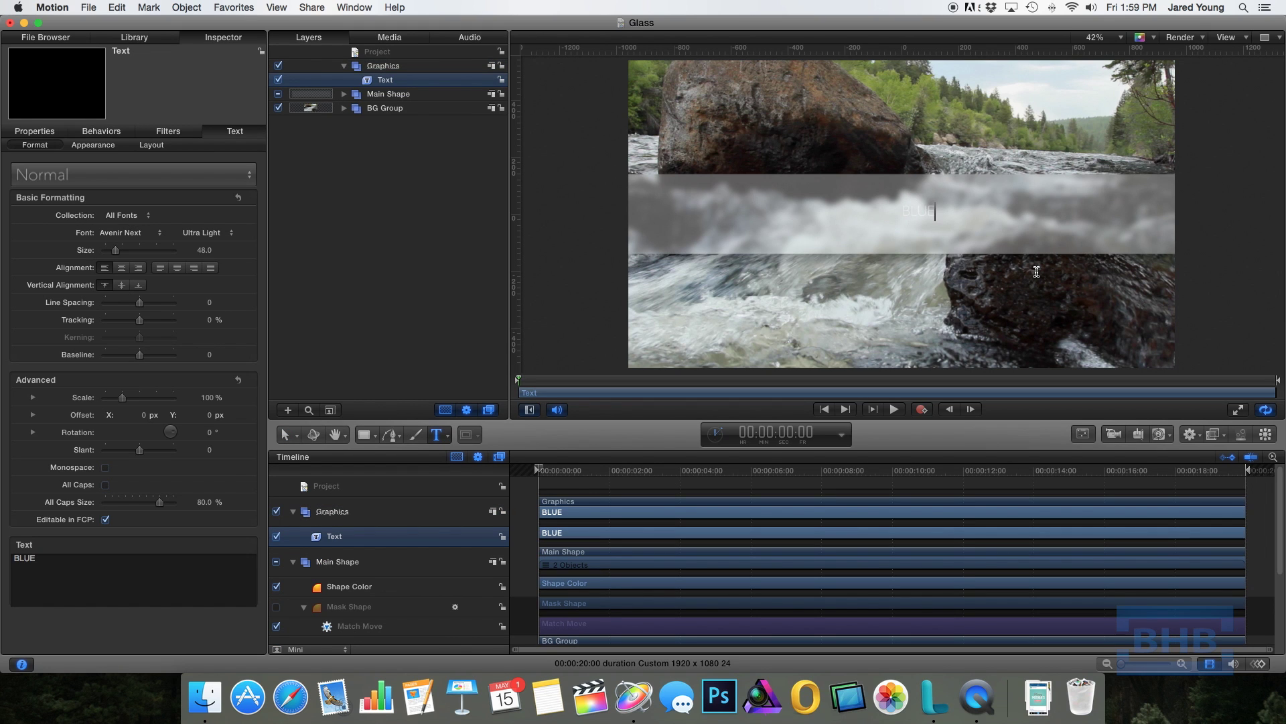
pyautogui.write(' HOUSE RAFTING')
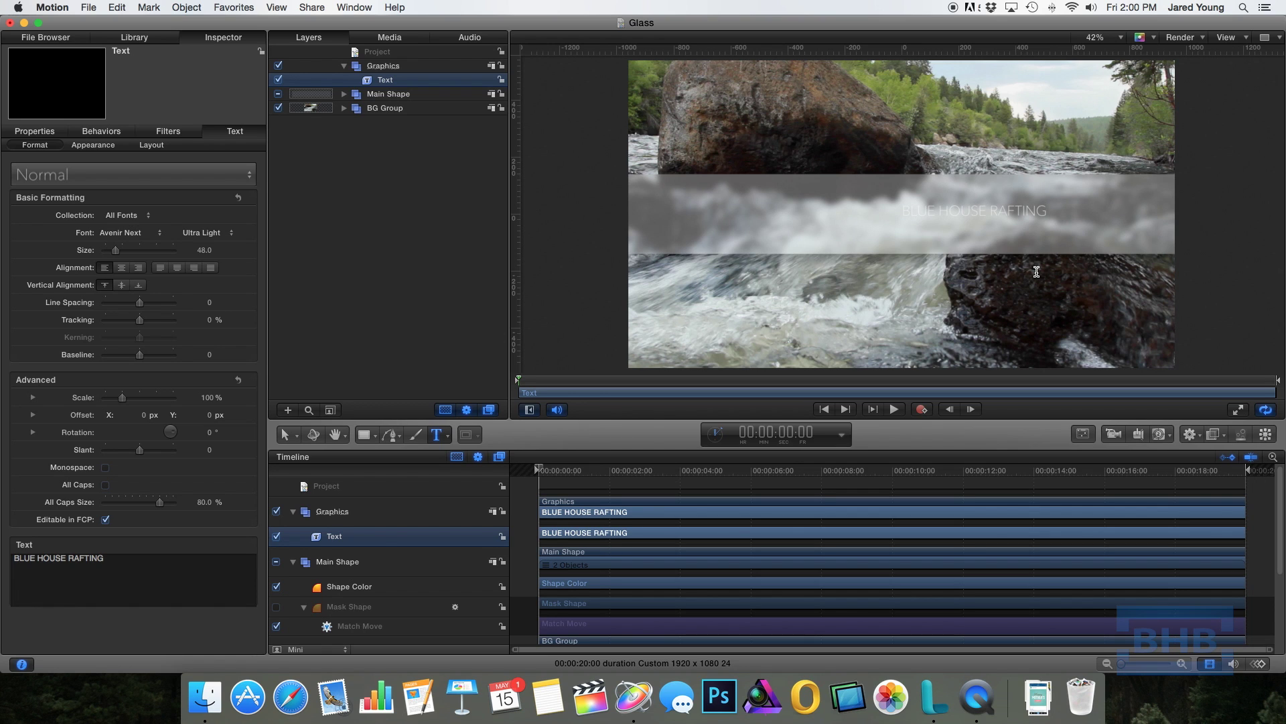
pyautogui.press('Escape')
# Step: Center-align the title, set size 112 and Position Y to -42.2 px, then preview
pyautogui.click(122, 267)
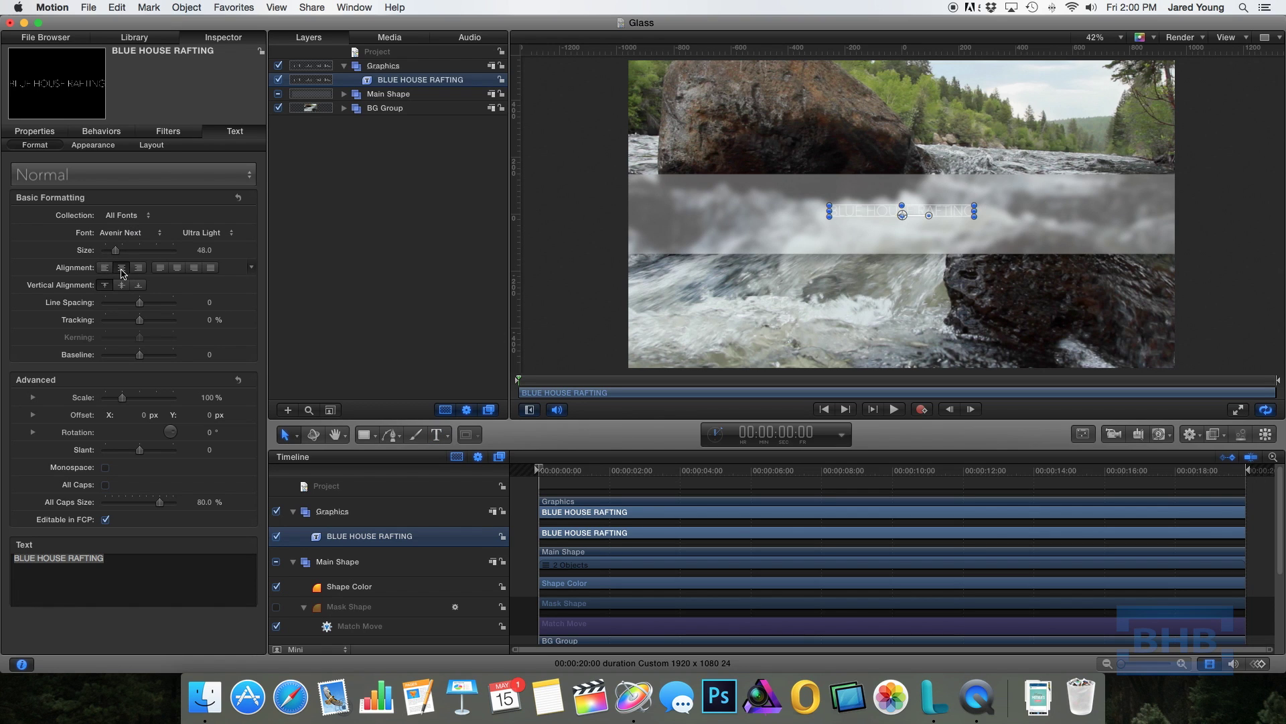
pyautogui.moveTo(203, 250); pyautogui.dragTo(245, 250)
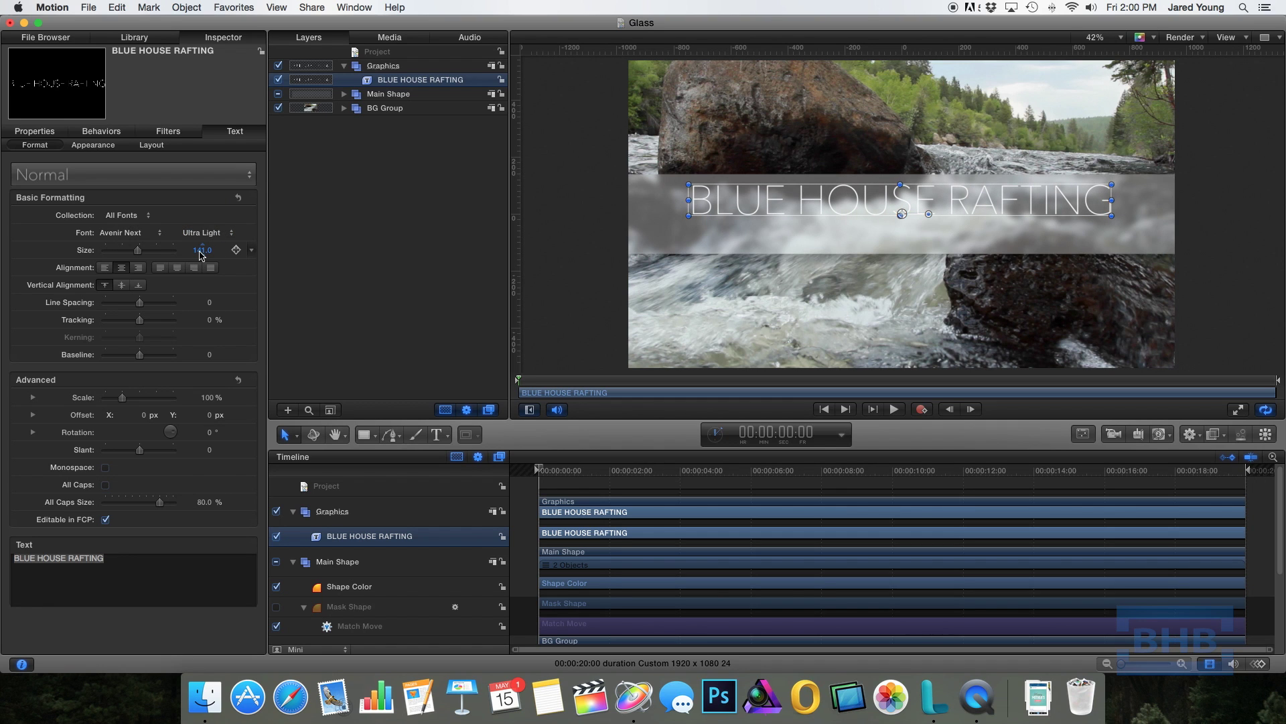
pyautogui.click(40, 131)
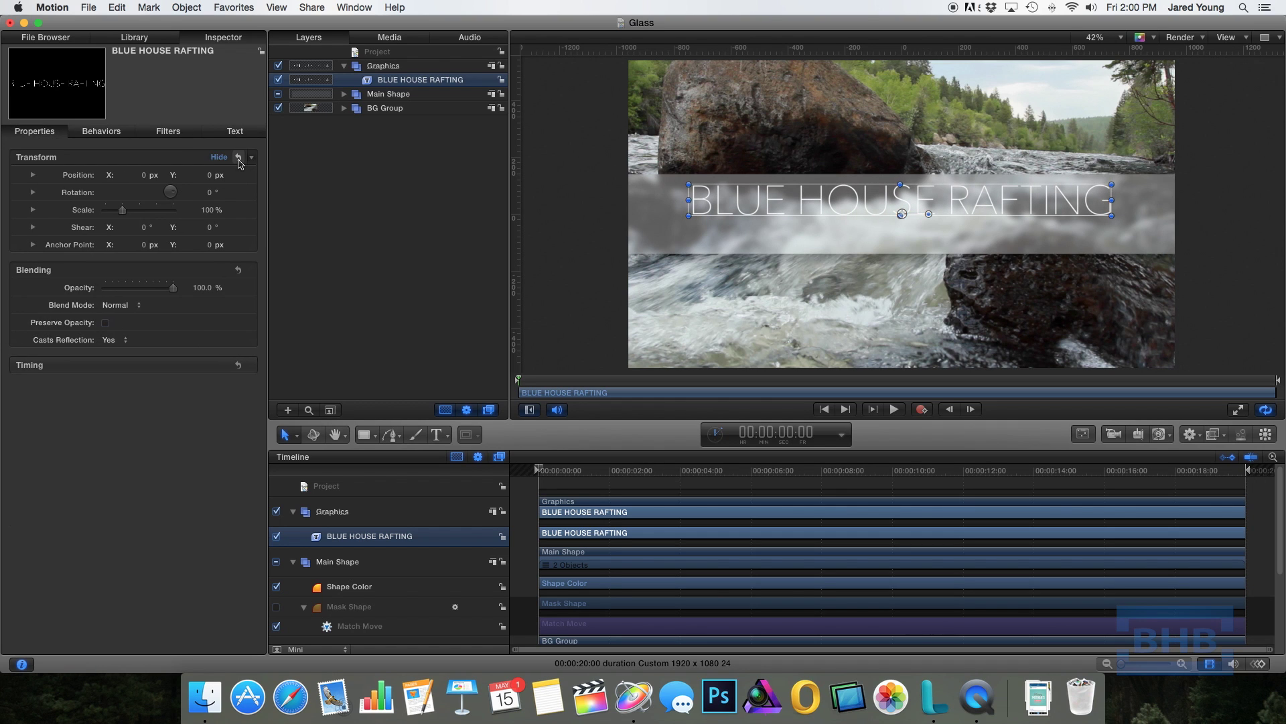
pyautogui.moveTo(211, 179); pyautogui.dragTo(201, 184)
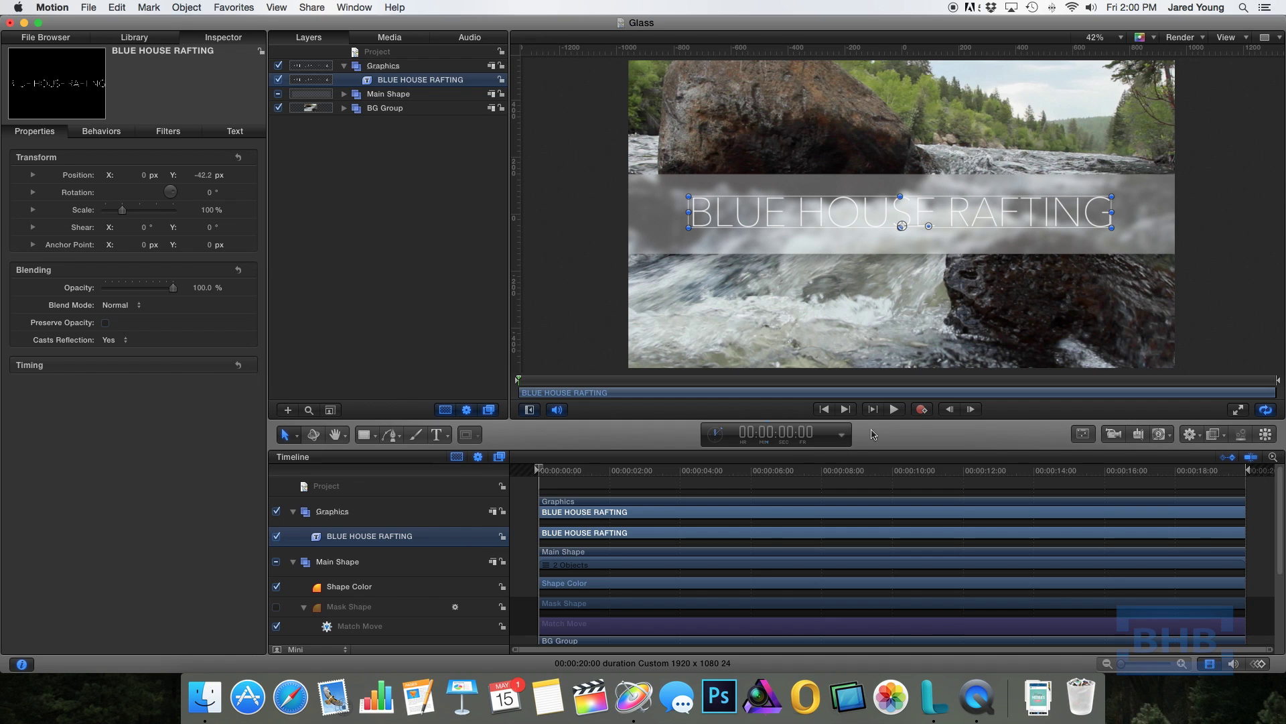
pyautogui.click(893, 409)
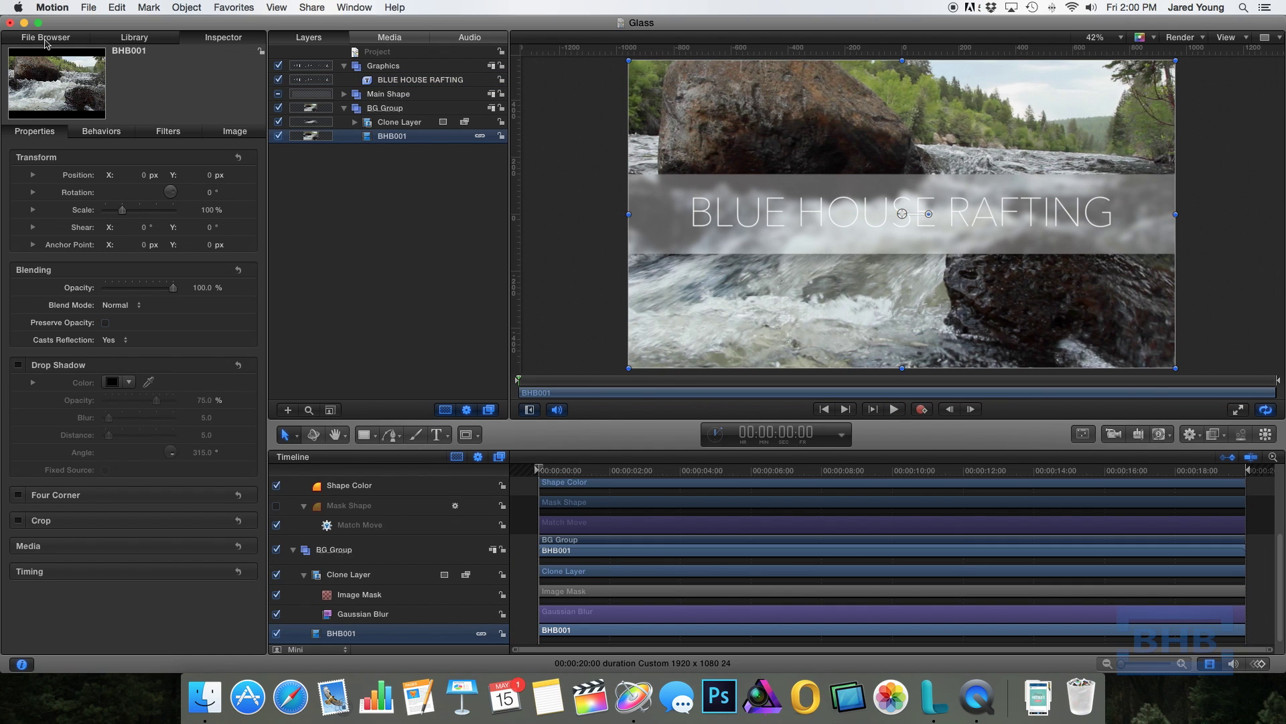
# Step: Replace the BHB001 background clip with BHB004.mov from the File Browser
pyautogui.click(45, 39)
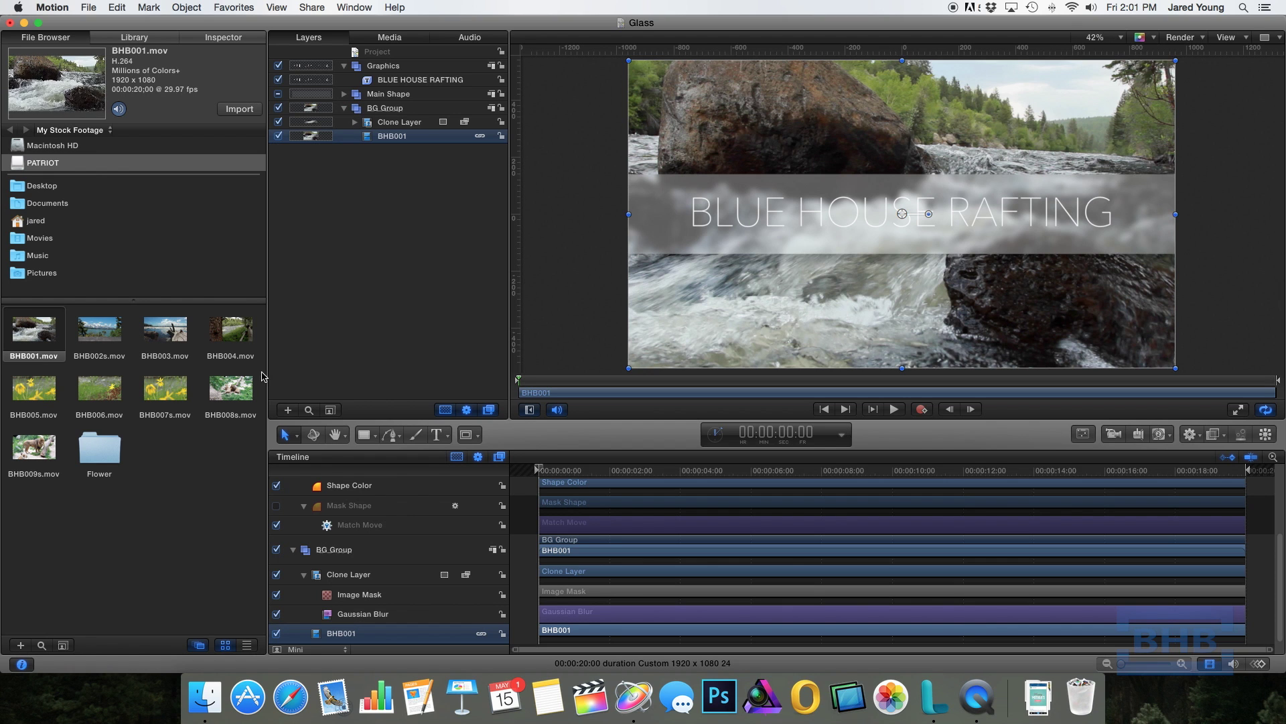
pyautogui.moveTo(231, 328); pyautogui.dragTo(394, 139)
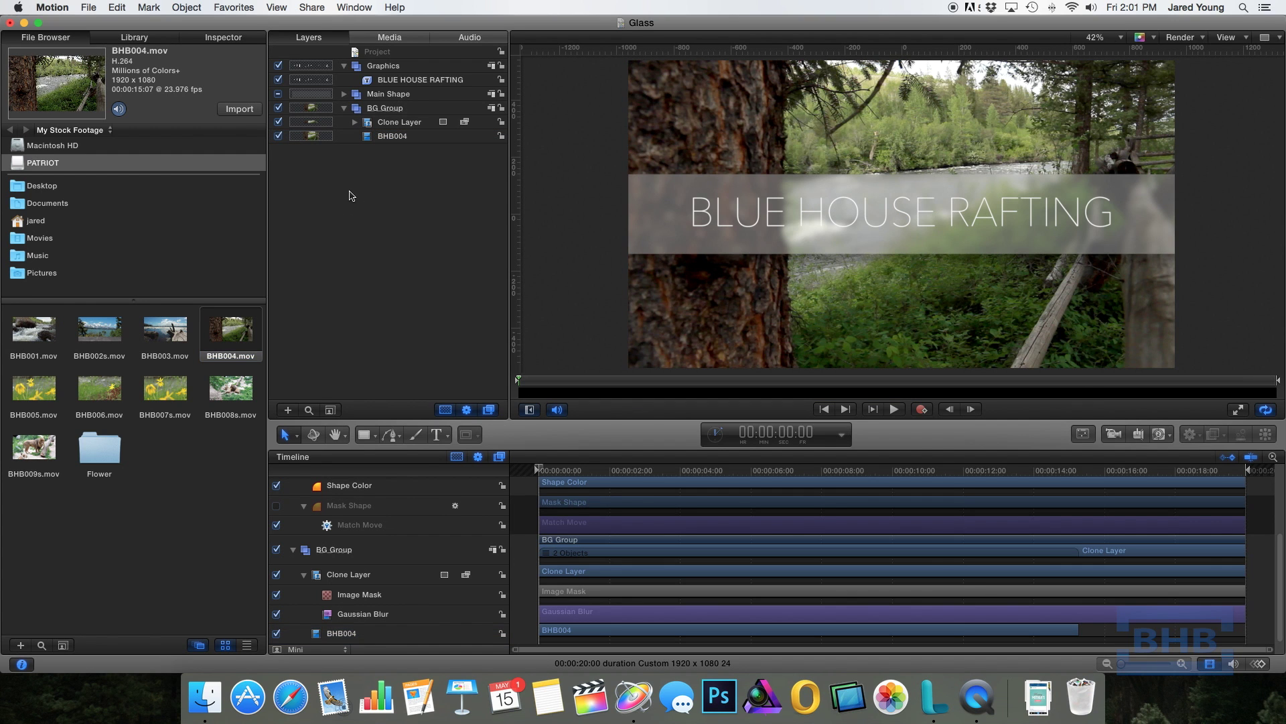
pyautogui.press('cmd+3')
pyautogui.click(963, 220)
# Step: Change RAFTING to HIKING TOURS in the title and set its size to 126.8
pyautogui.doubleClick(963, 220)
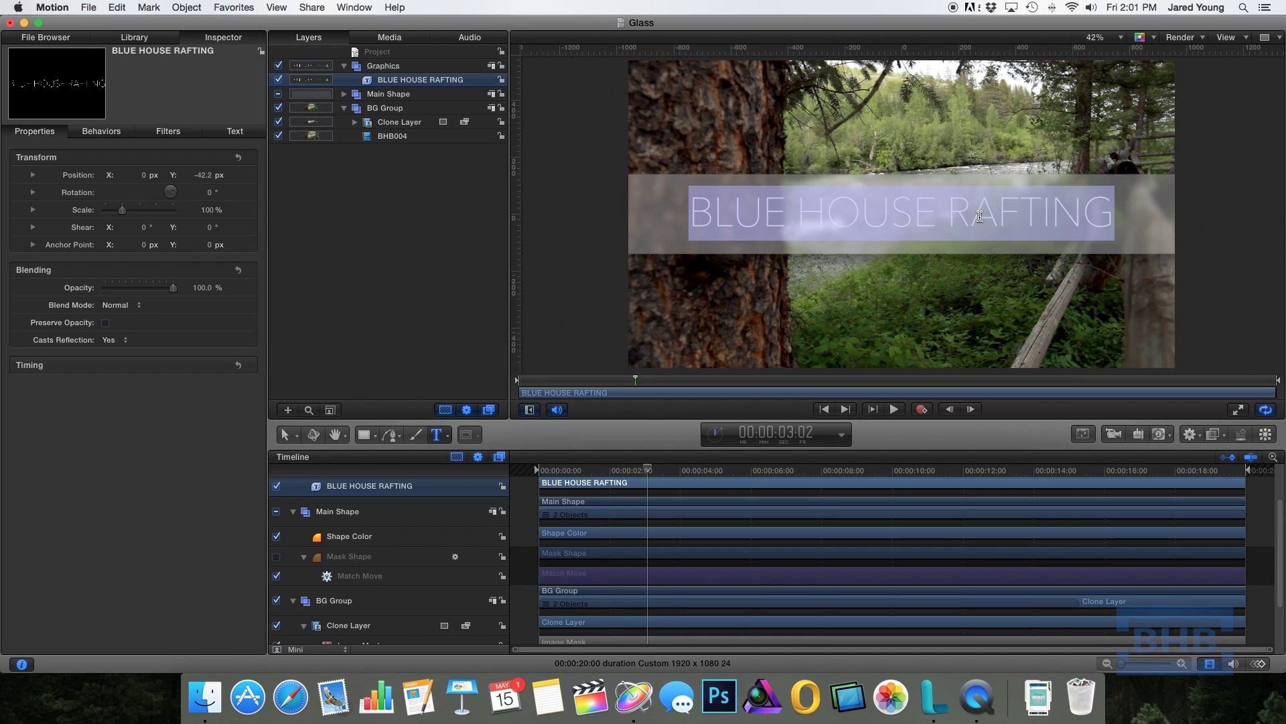
pyautogui.click(956, 212)
pyautogui.moveTo(971, 212); pyautogui.dragTo(1112, 213)
pyautogui.press('BackSpace')
pyautogui.press('BackSpace')
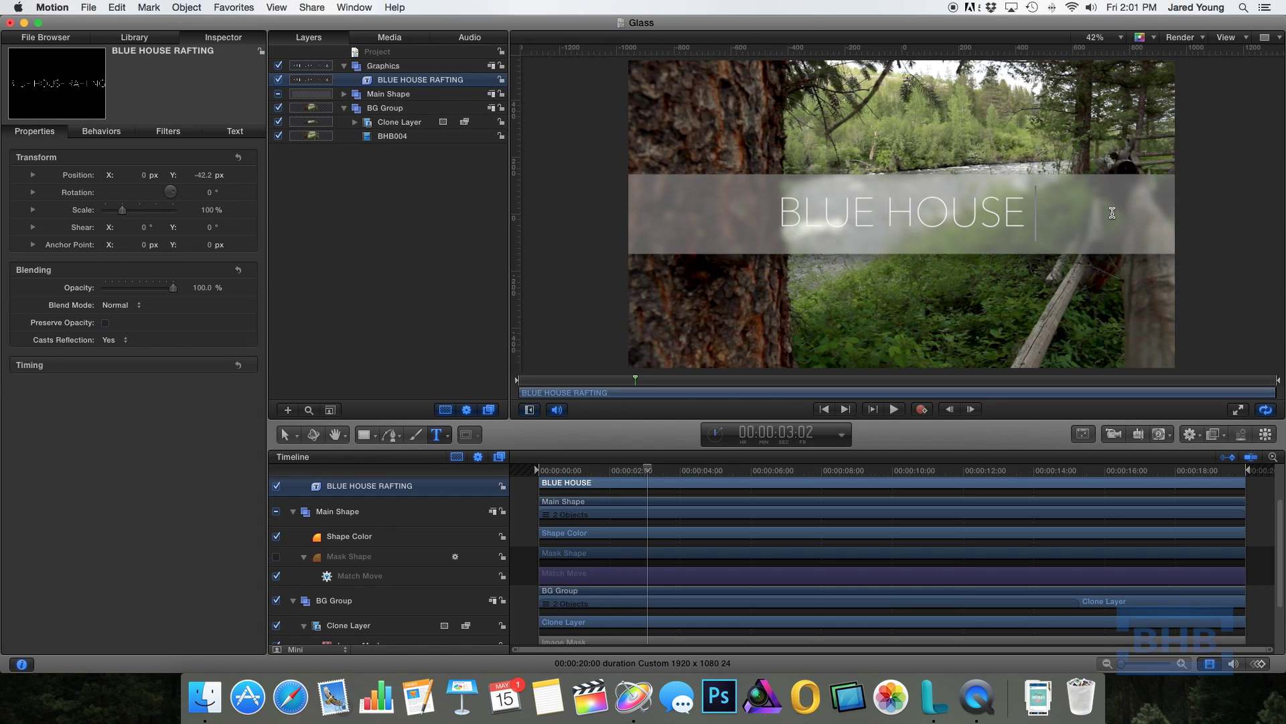
pyautogui.write('HIKING TOURS')
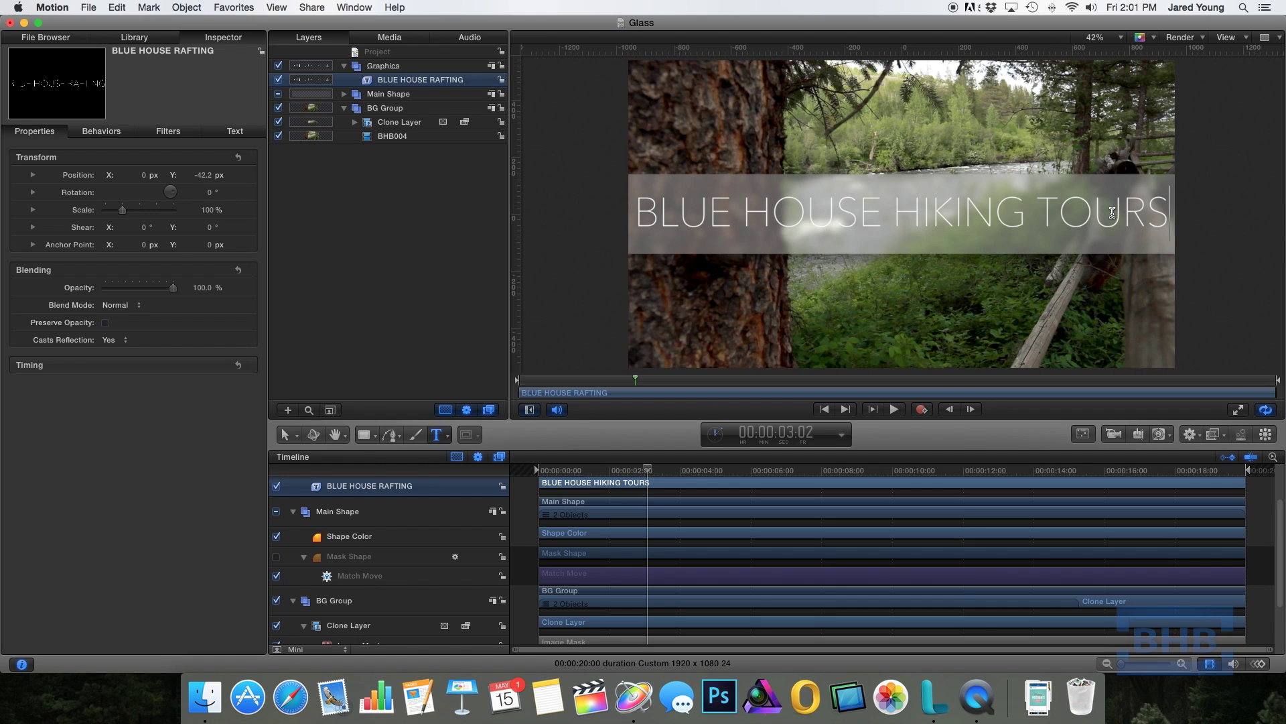
pyautogui.click(234, 132)
pyautogui.moveTo(204, 250); pyautogui.dragTo(199, 248)
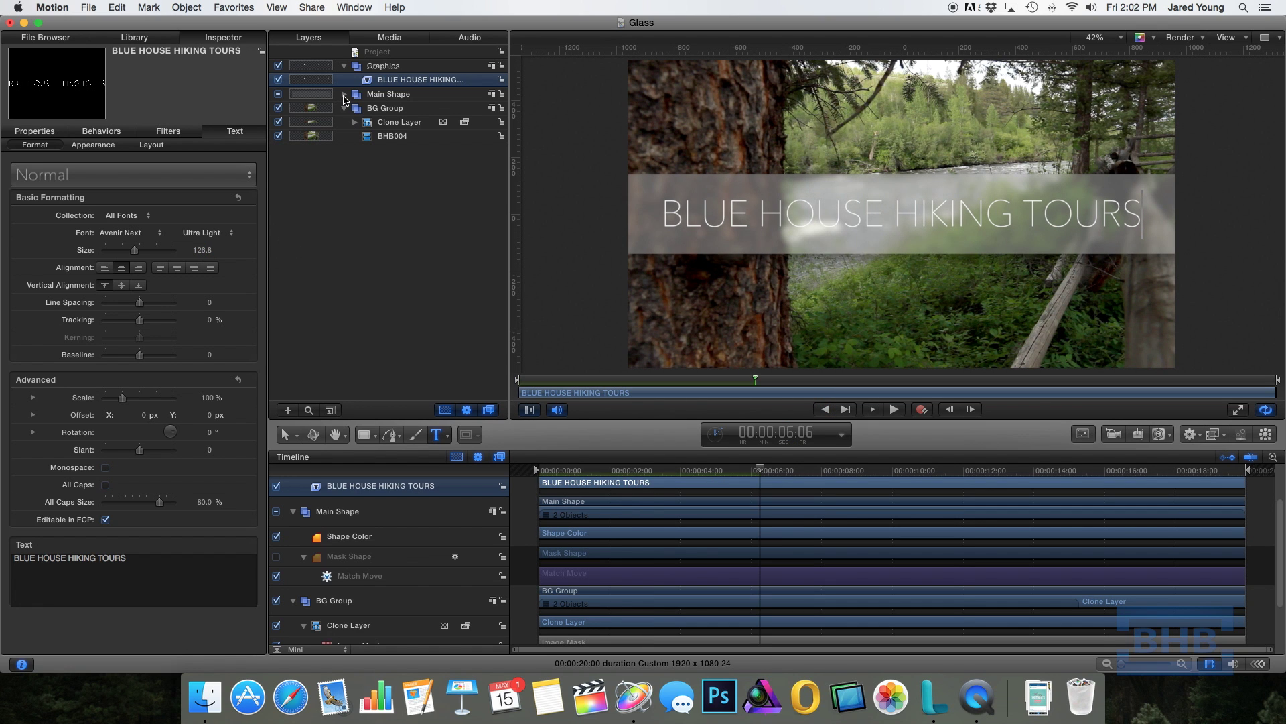
# Step: Set Shape Color's fill in Main Shape to olive green (R 132, G 136, B 1)
pyautogui.click(345, 95)
pyautogui.click(375, 109)
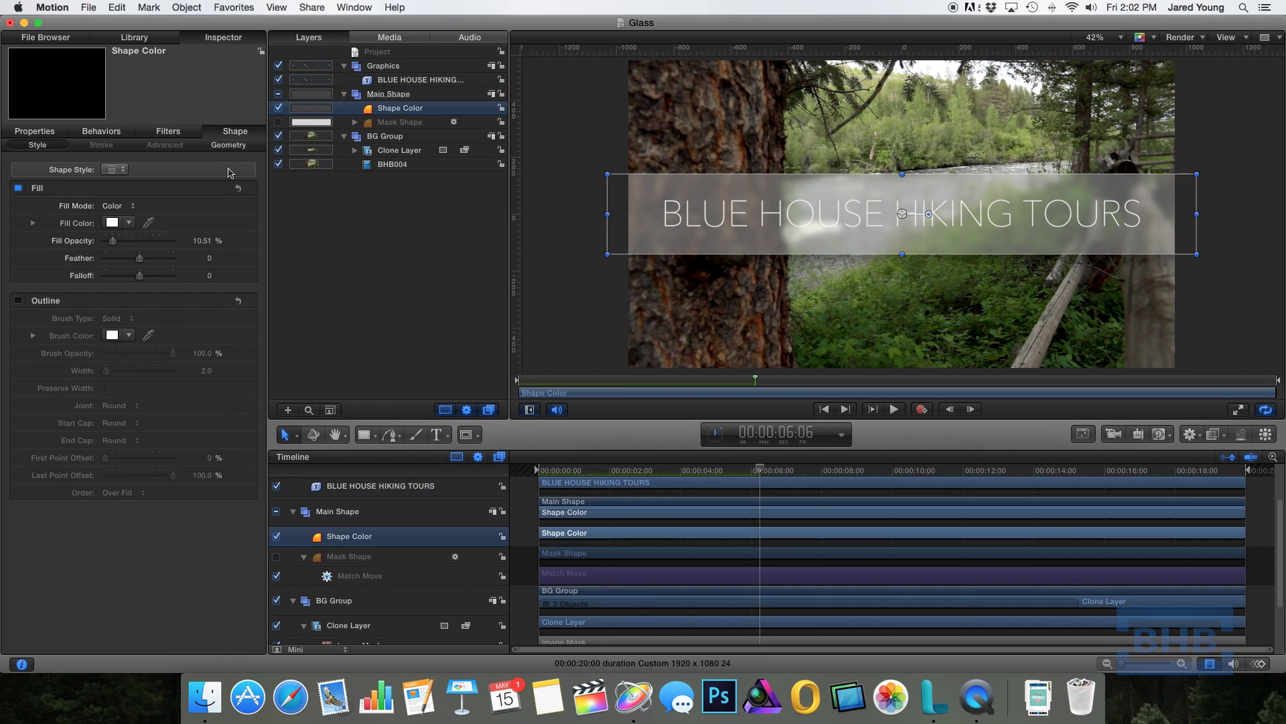
pyautogui.click(129, 223)
pyautogui.moveTo(142, 246); pyautogui.dragTo(195, 308)
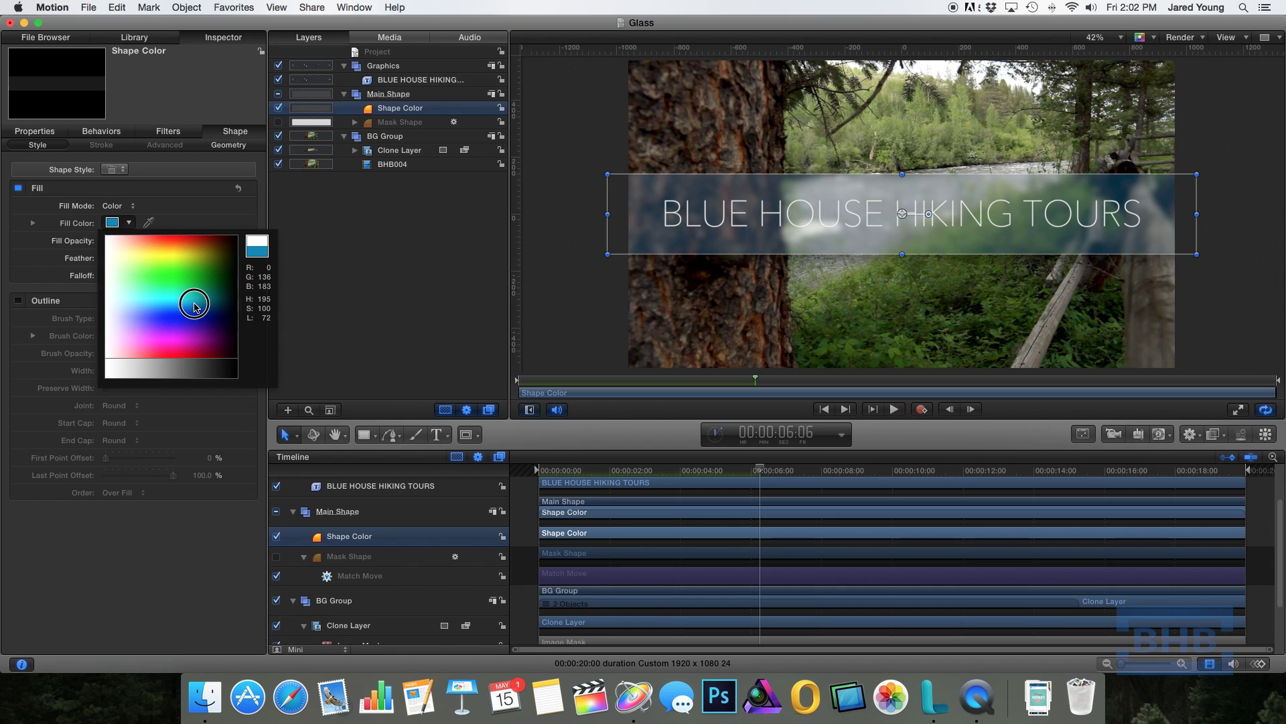
pyautogui.click(195, 306)
pyautogui.click(129, 223)
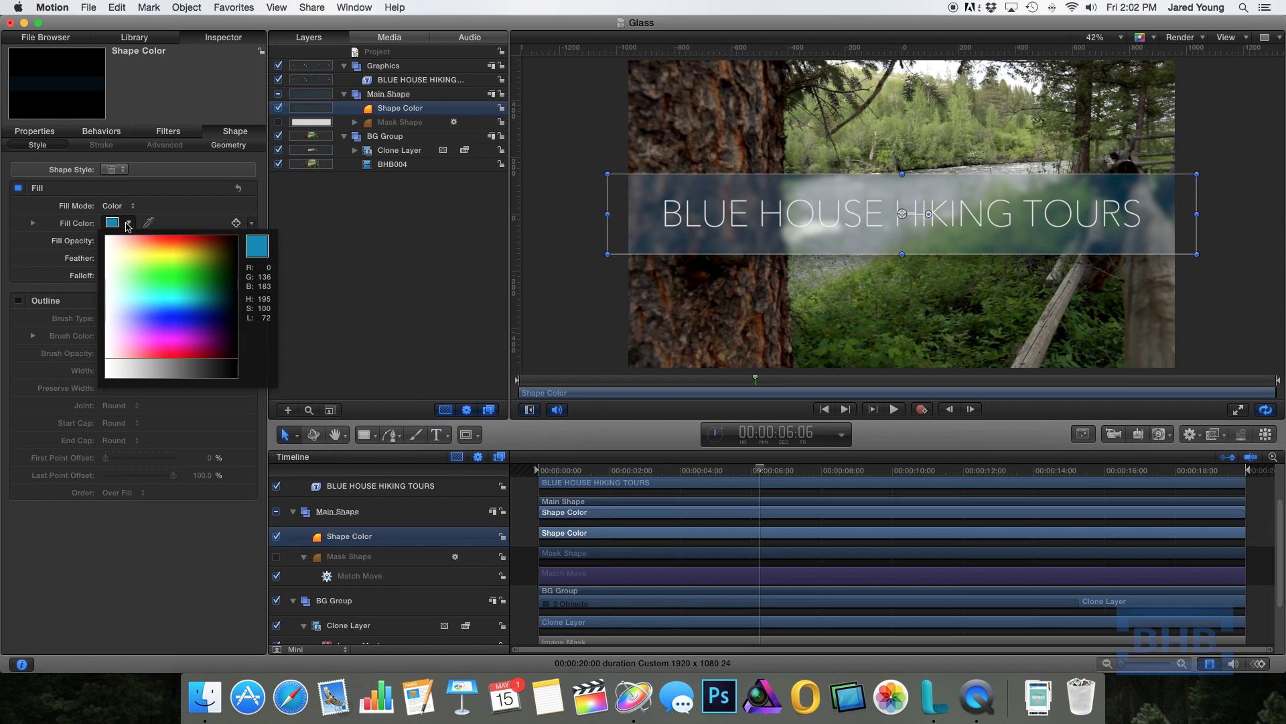
pyautogui.click(198, 268)
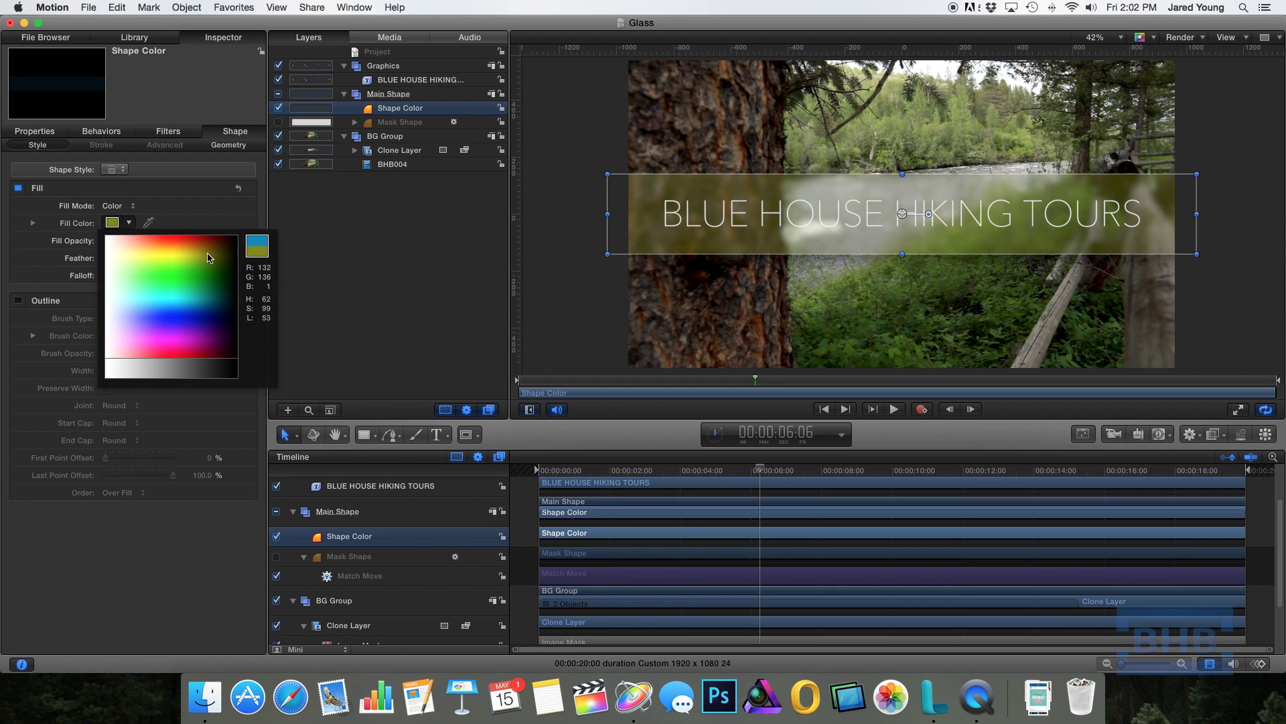